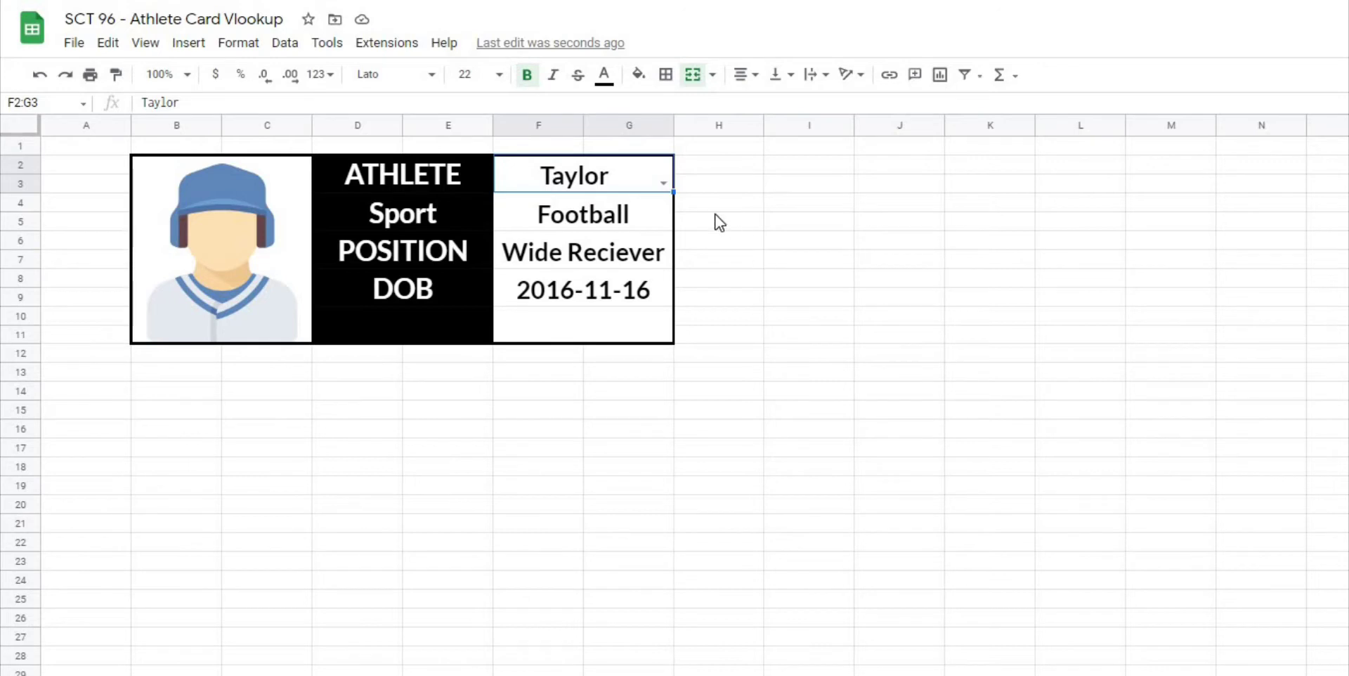
Step: Pick Dave from the card's name dropdown to preview the filled-in card
click(664, 182)
click(567, 226)
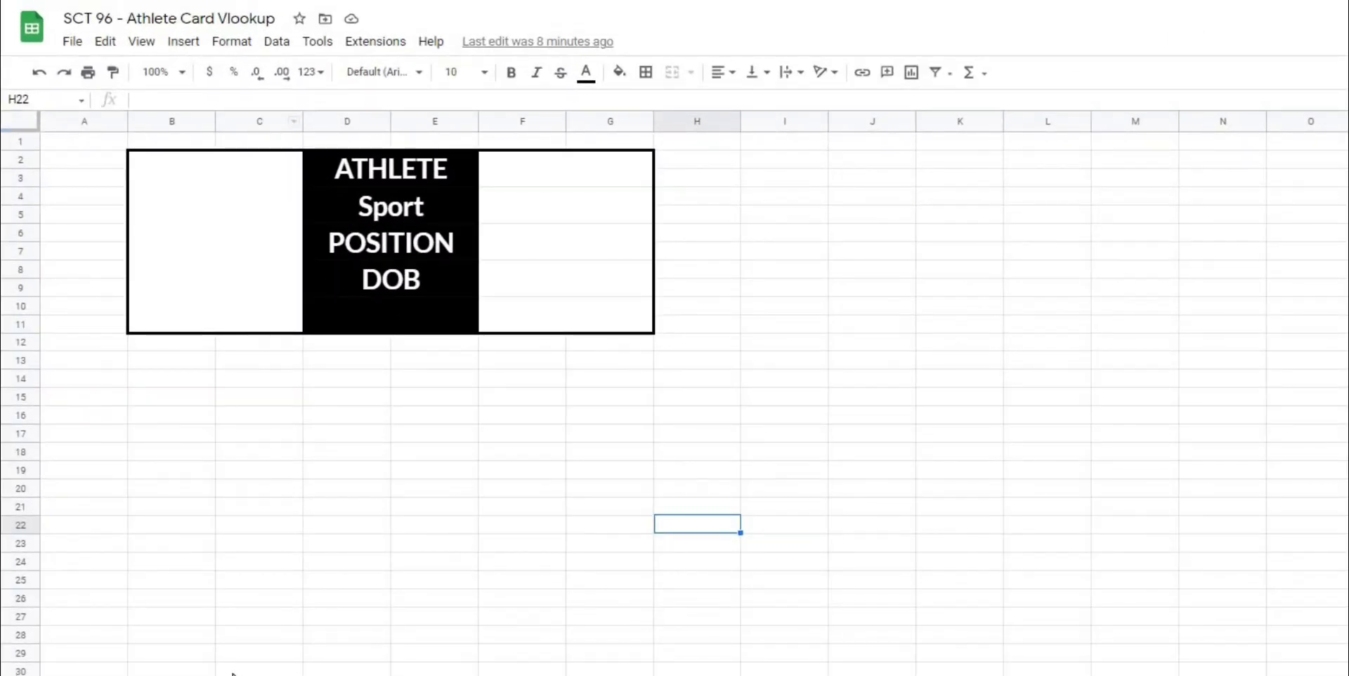
click(375, 567)
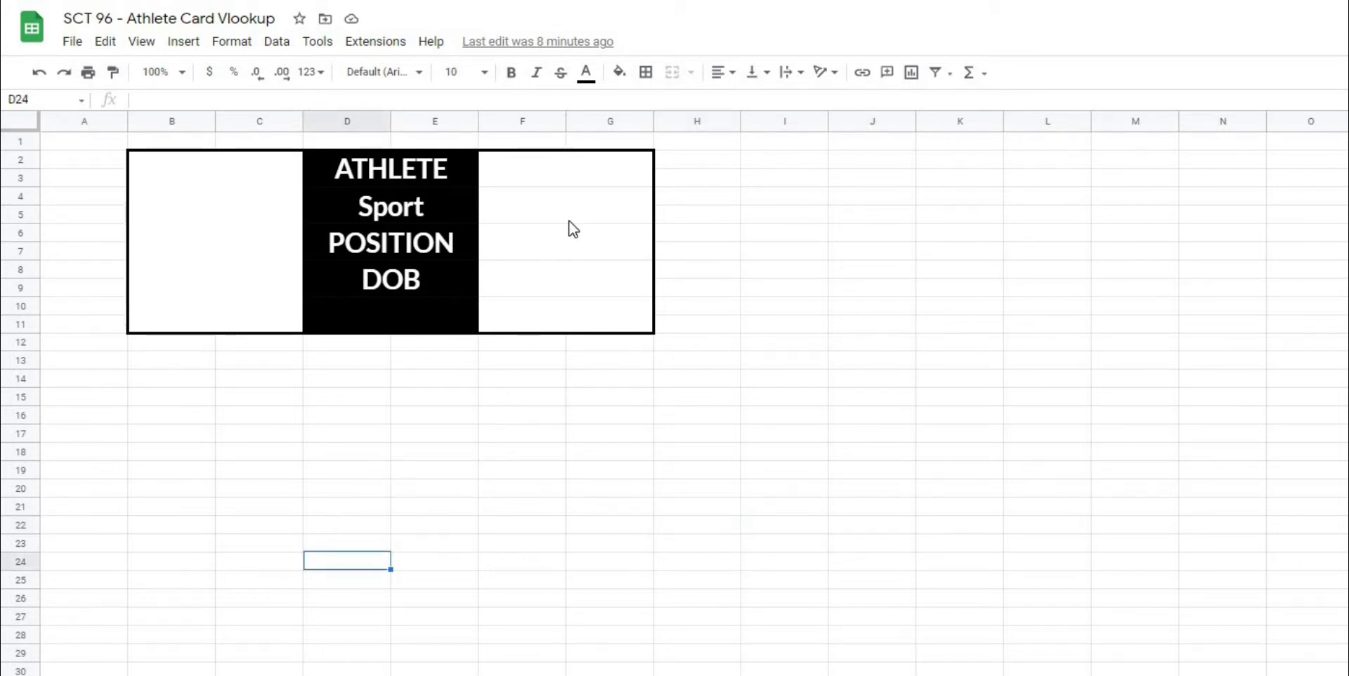
click(576, 179)
click(749, 217)
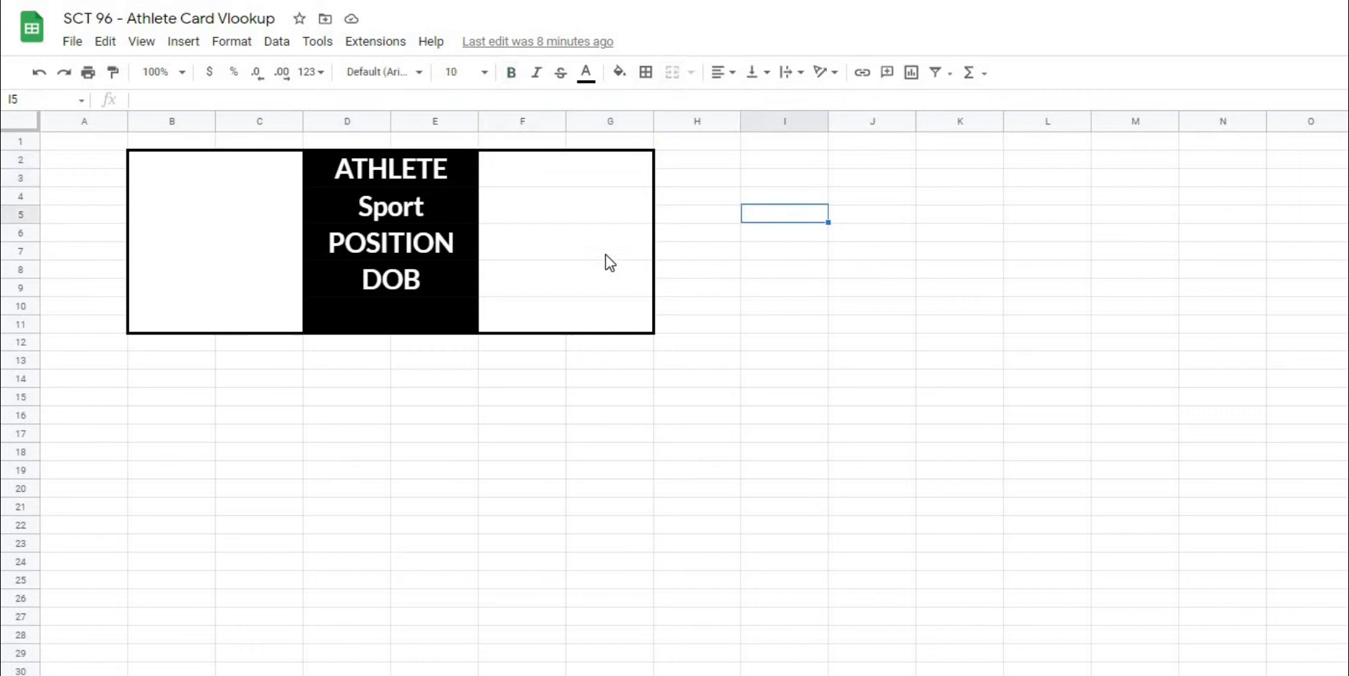
drag(571, 212, 572, 248)
click(833, 288)
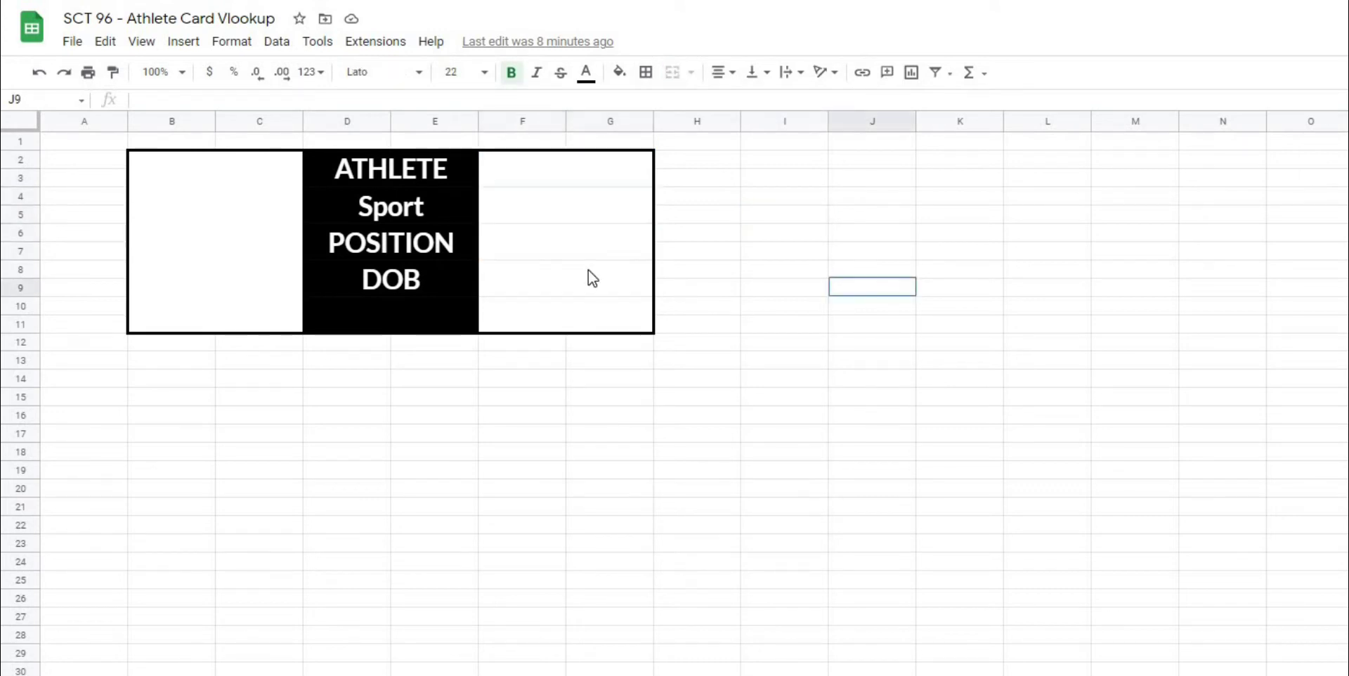
click(588, 270)
click(520, 506)
click(281, 329)
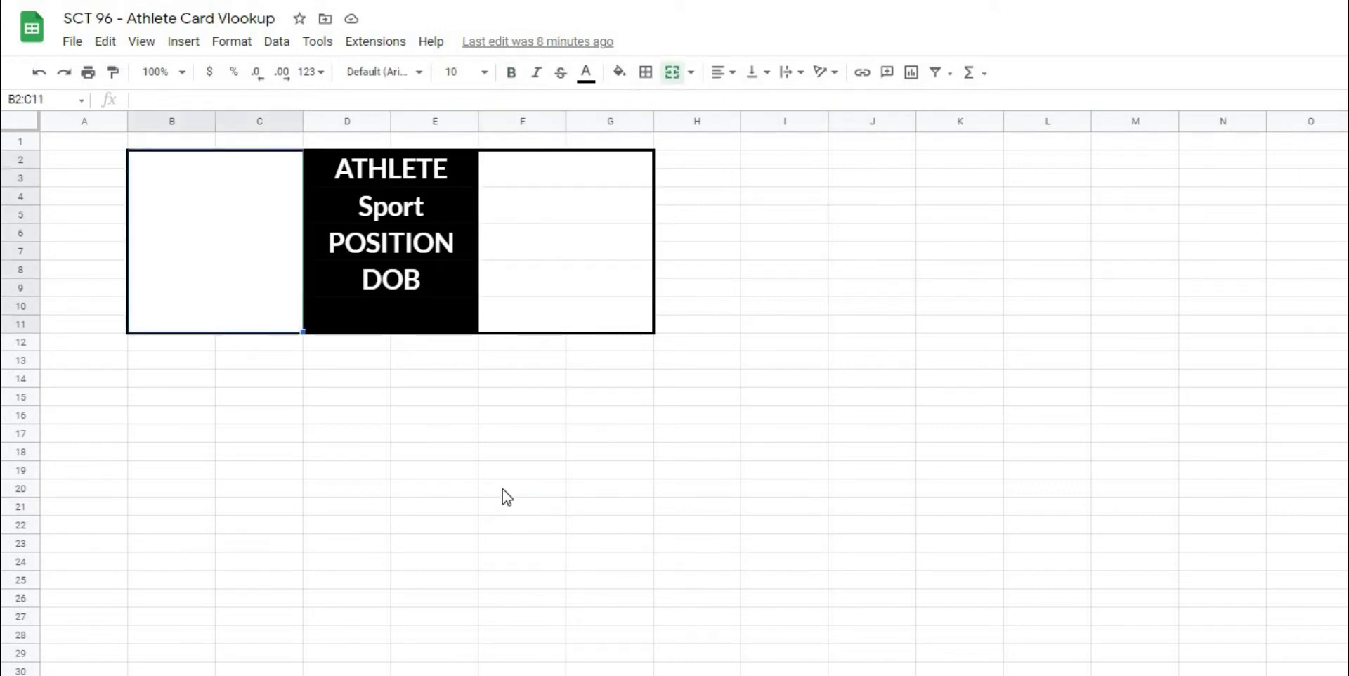
click(821, 601)
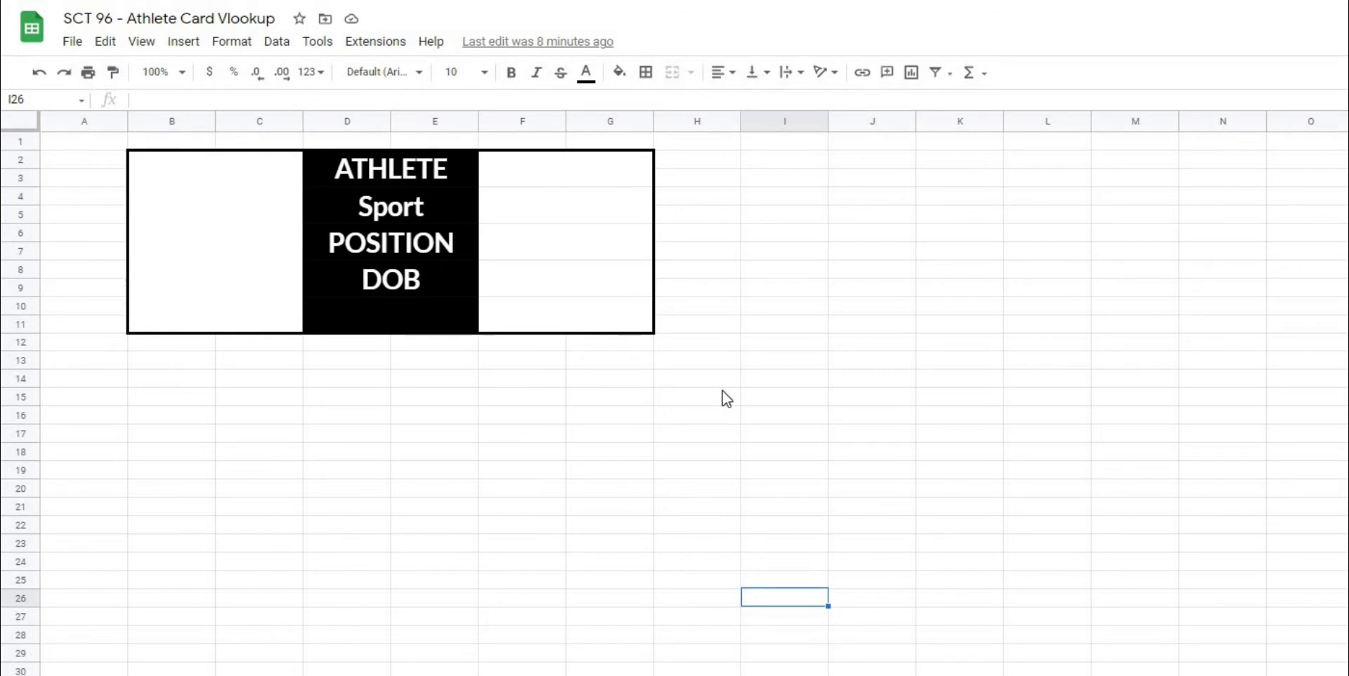
click(579, 177)
click(822, 523)
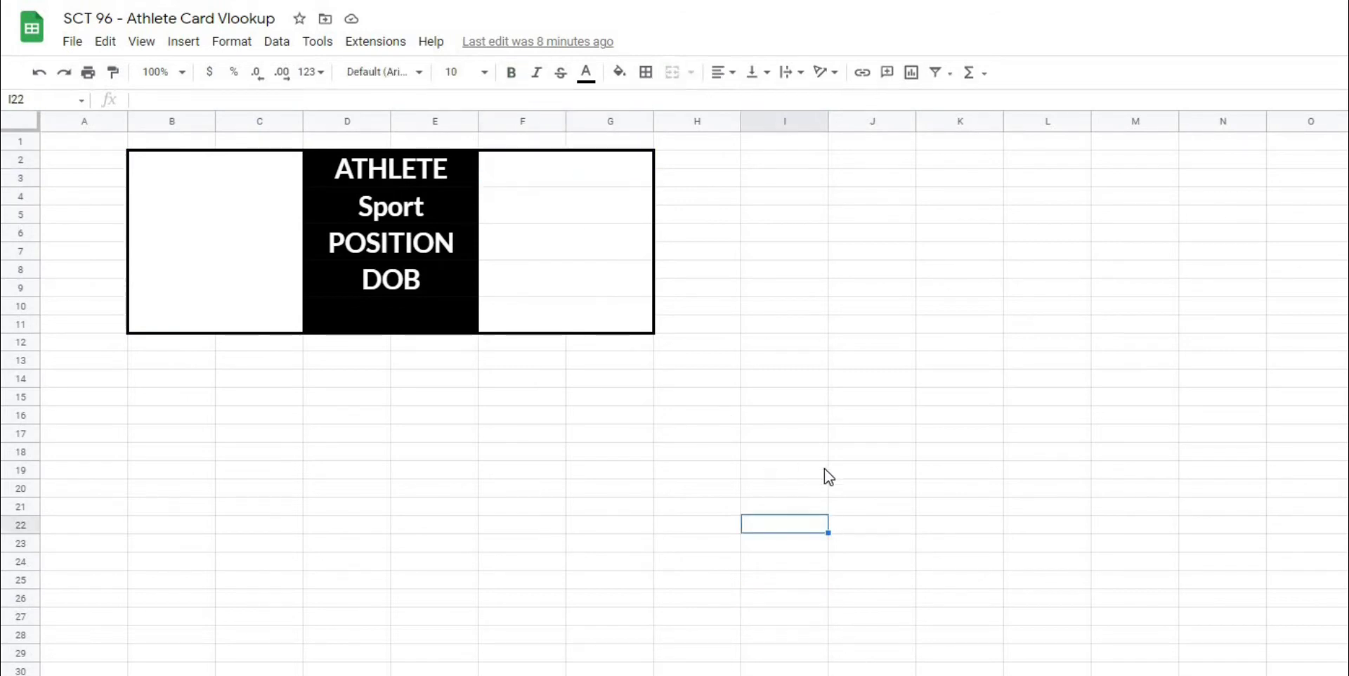
click(842, 473)
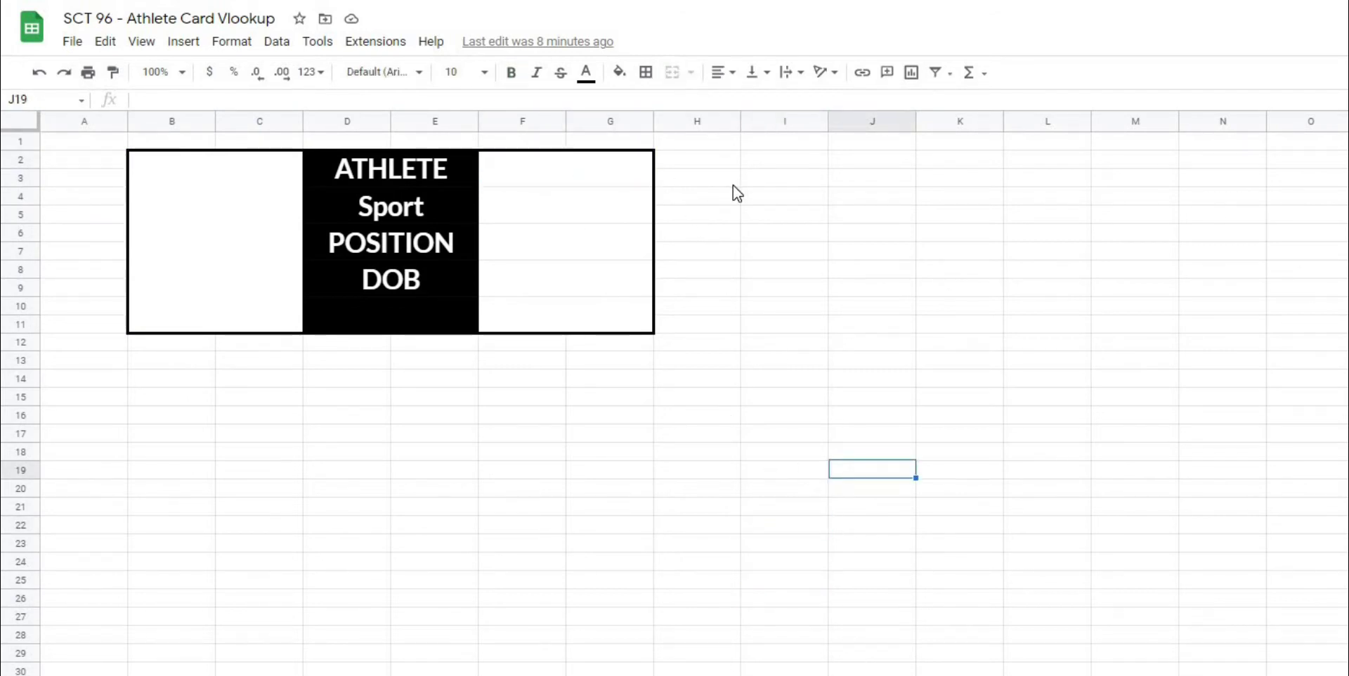
click(427, 178)
click(830, 217)
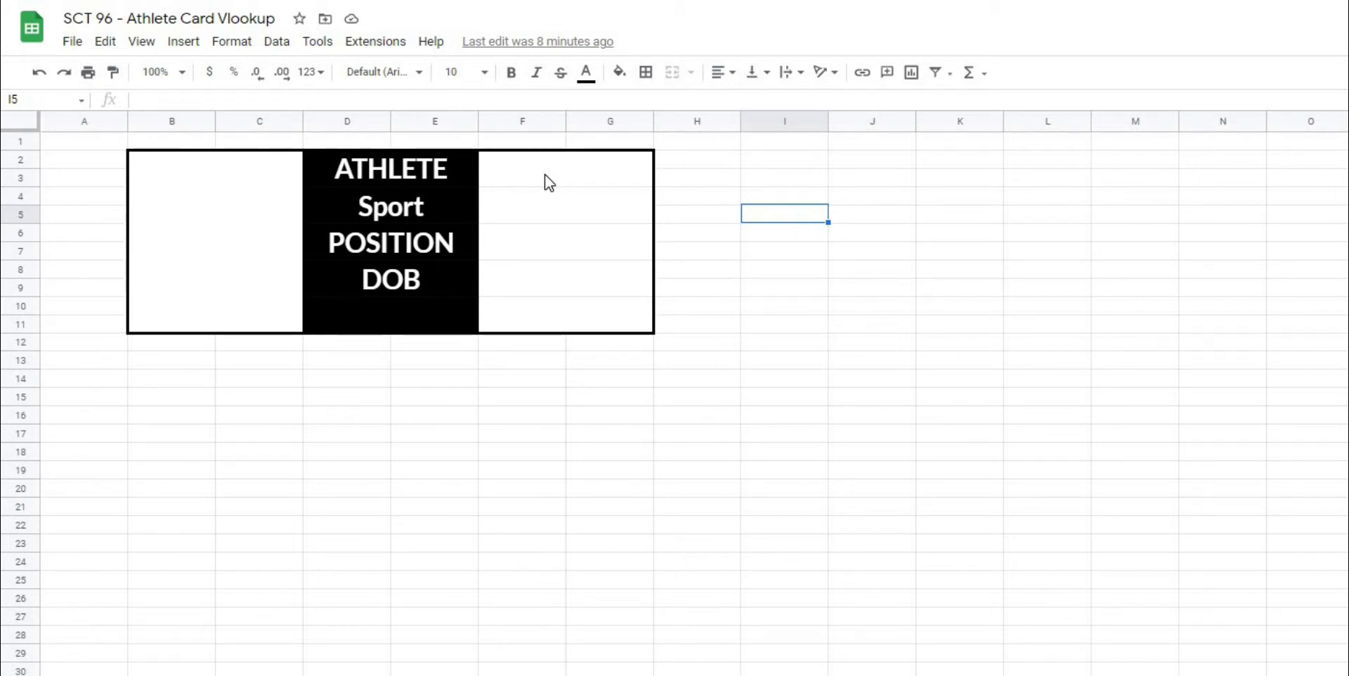
click(1014, 343)
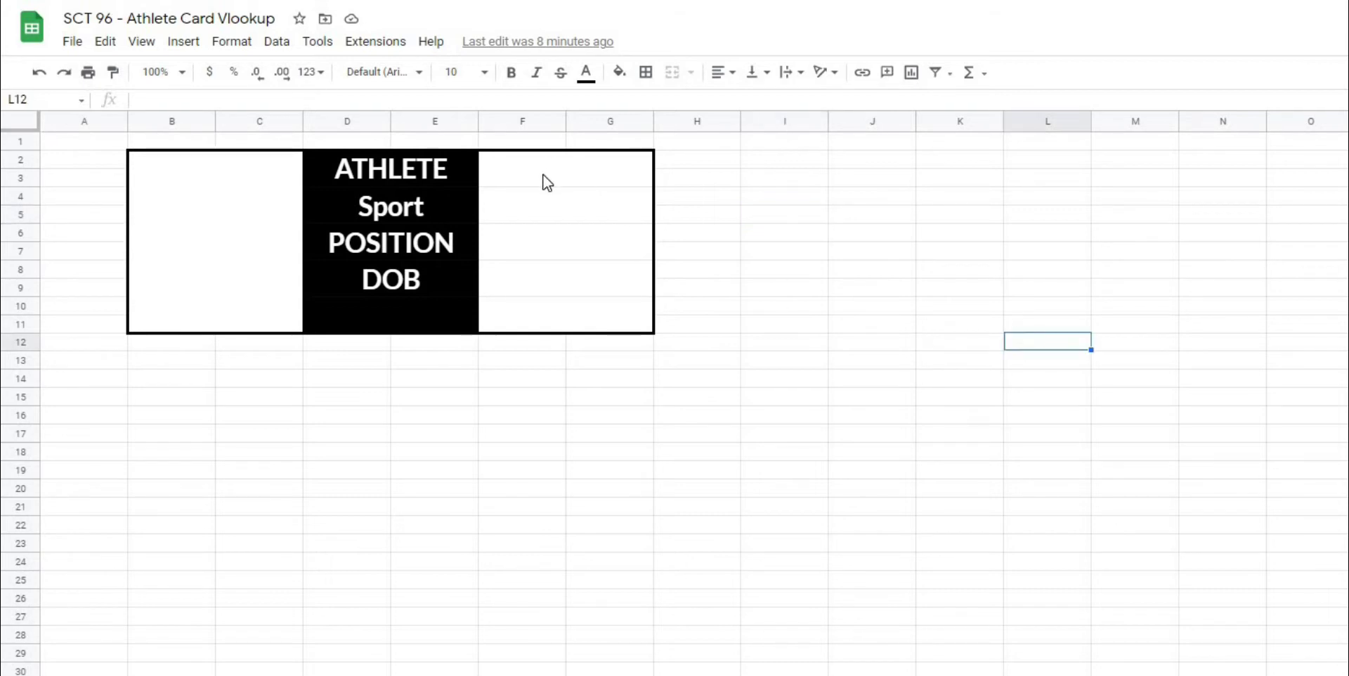
click(548, 182)
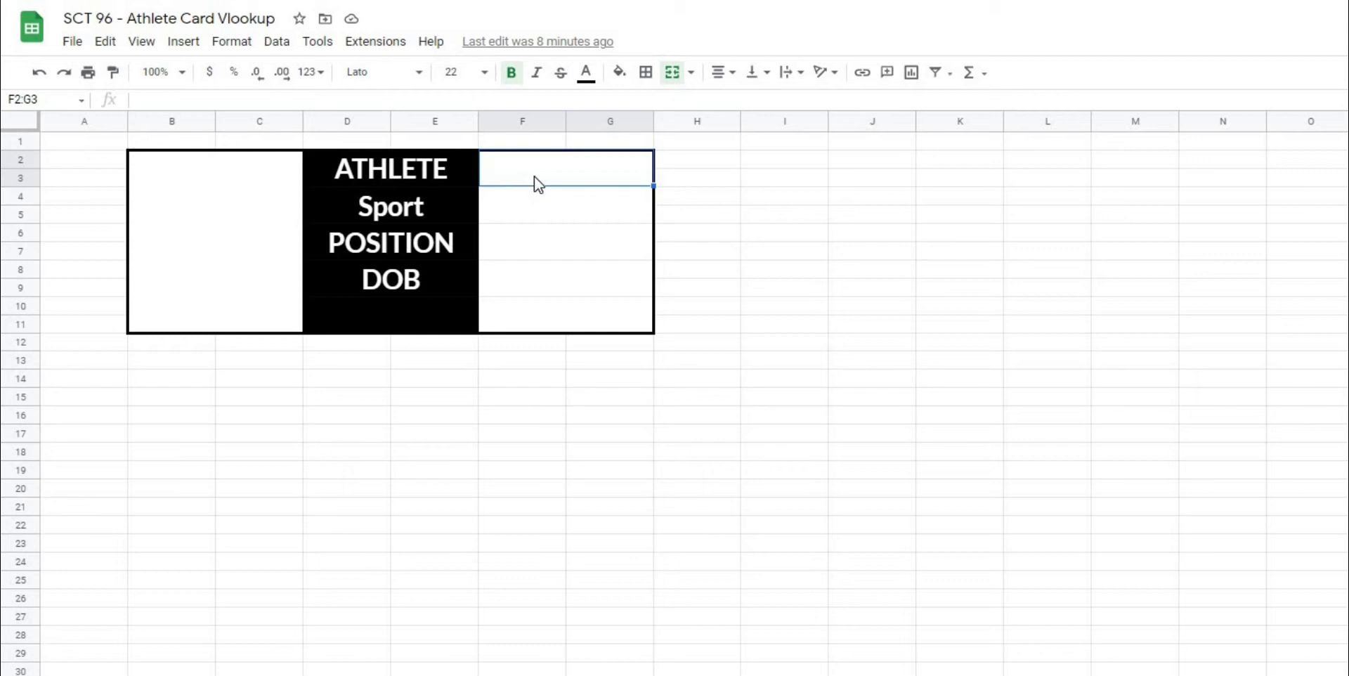
Step: Add a dropdown validation rule to F2:G3 listing names from Athletes!A2:A
click(274, 42)
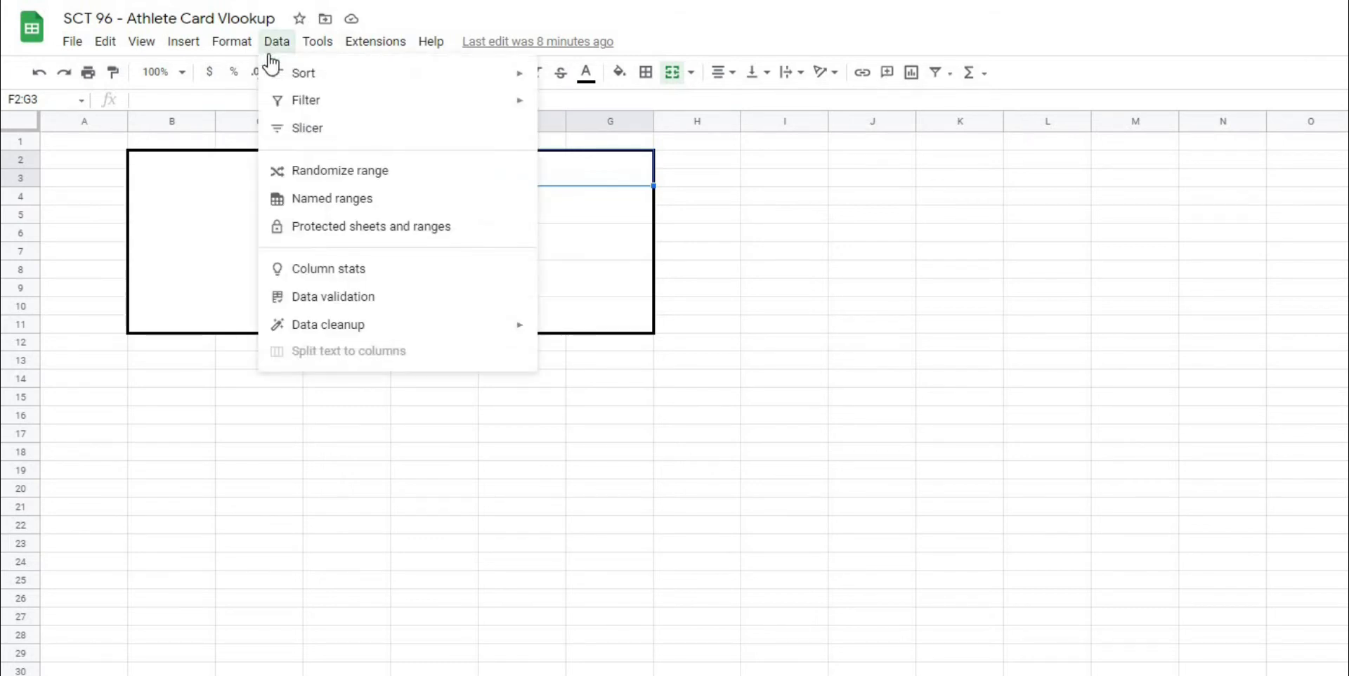
click(308, 299)
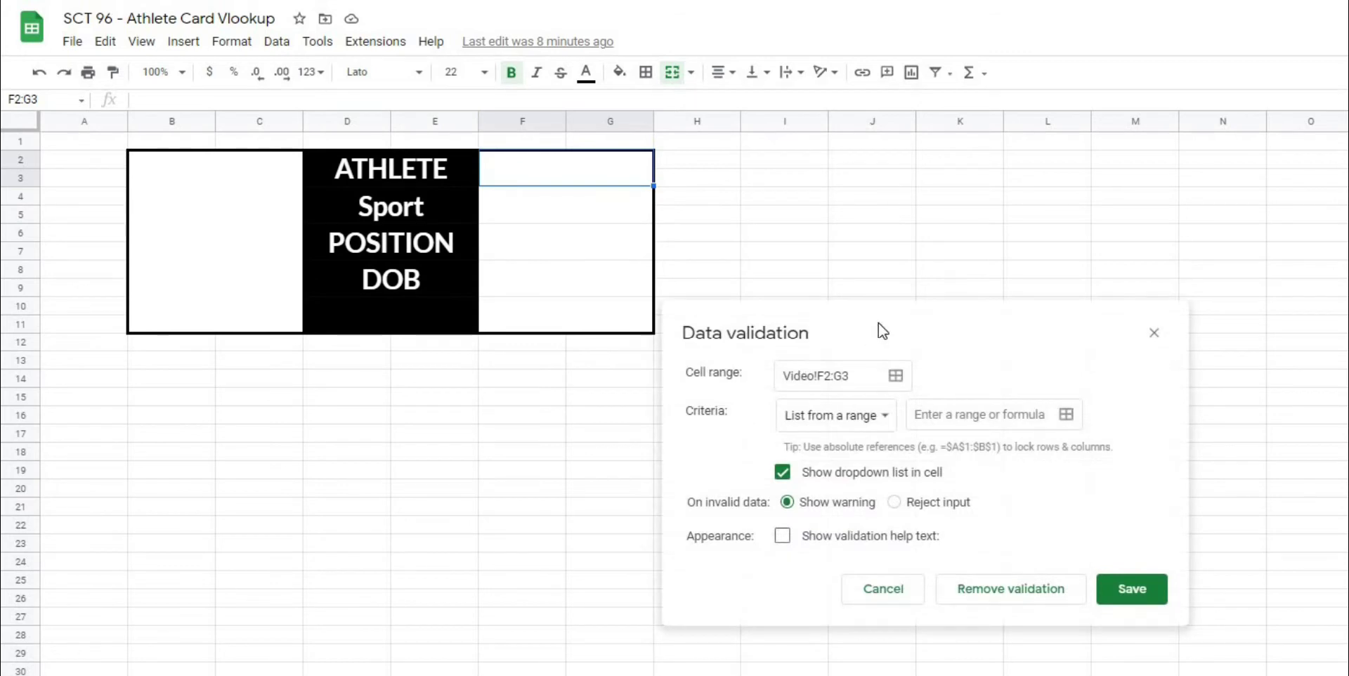
drag(879, 331, 858, 129)
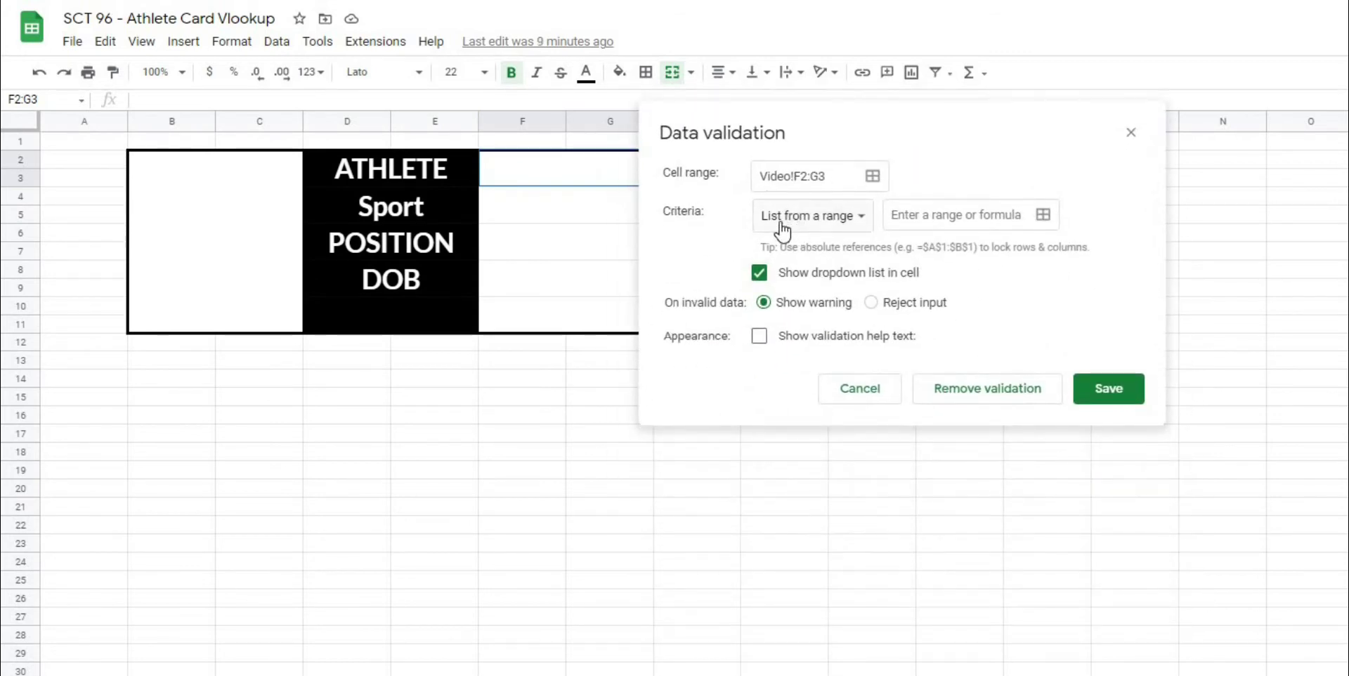
click(1044, 219)
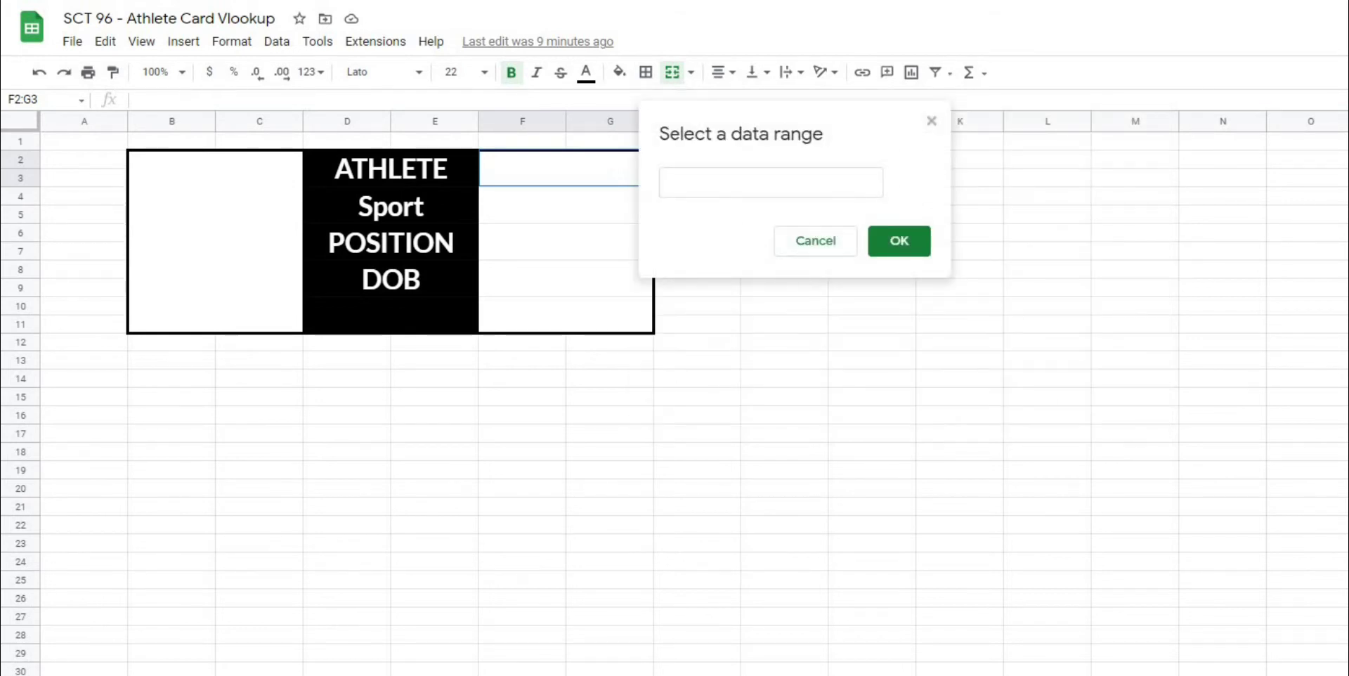
click(317, 672)
click(95, 122)
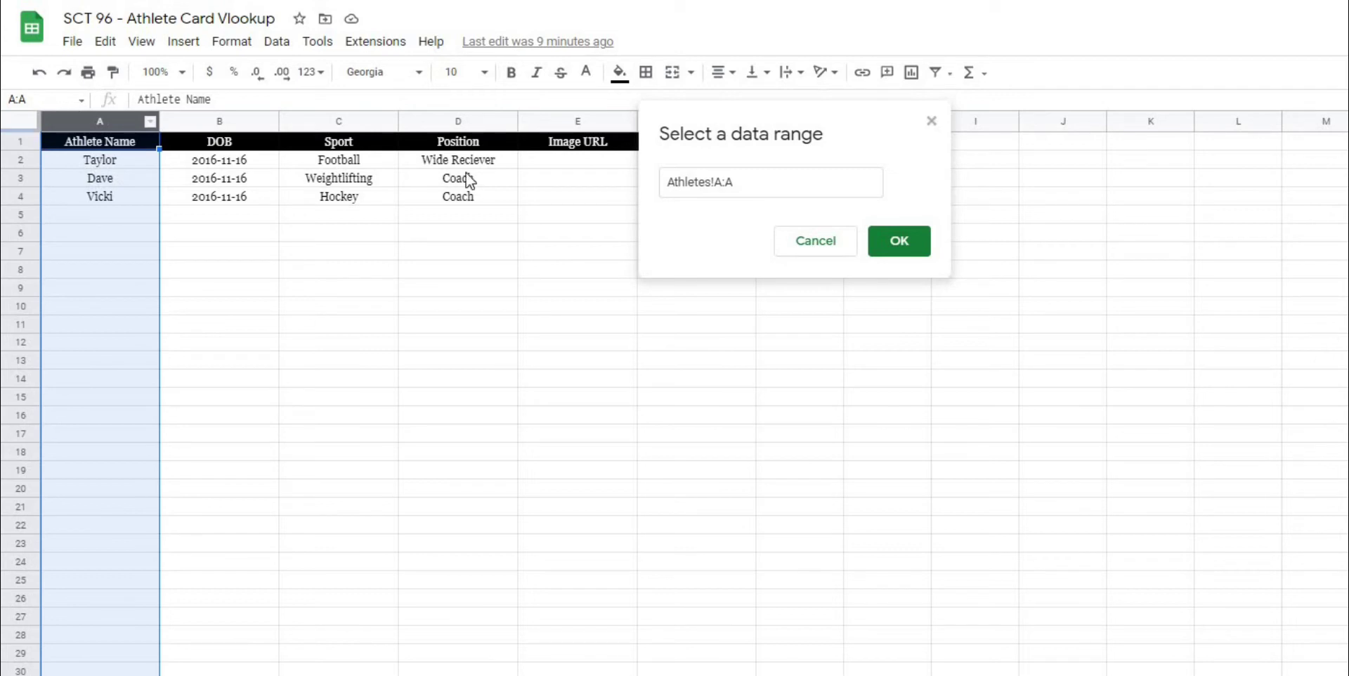
click(716, 181)
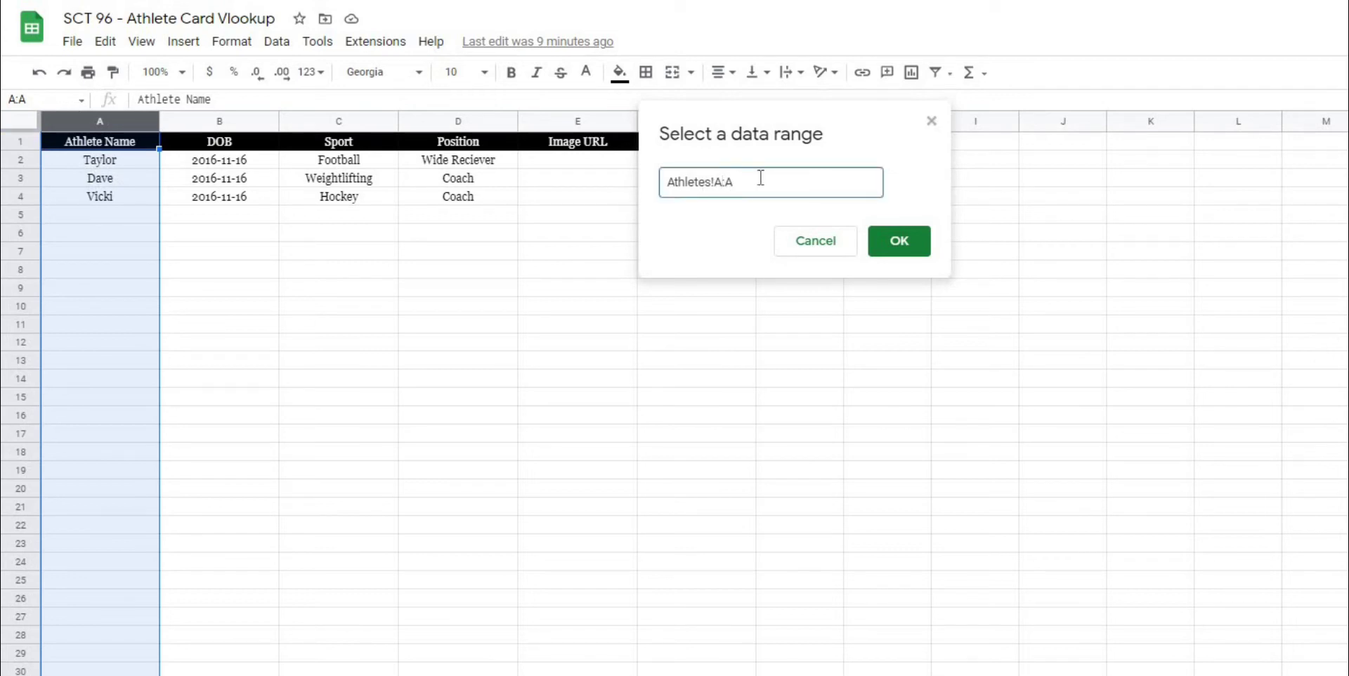
text(2:)
click(883, 244)
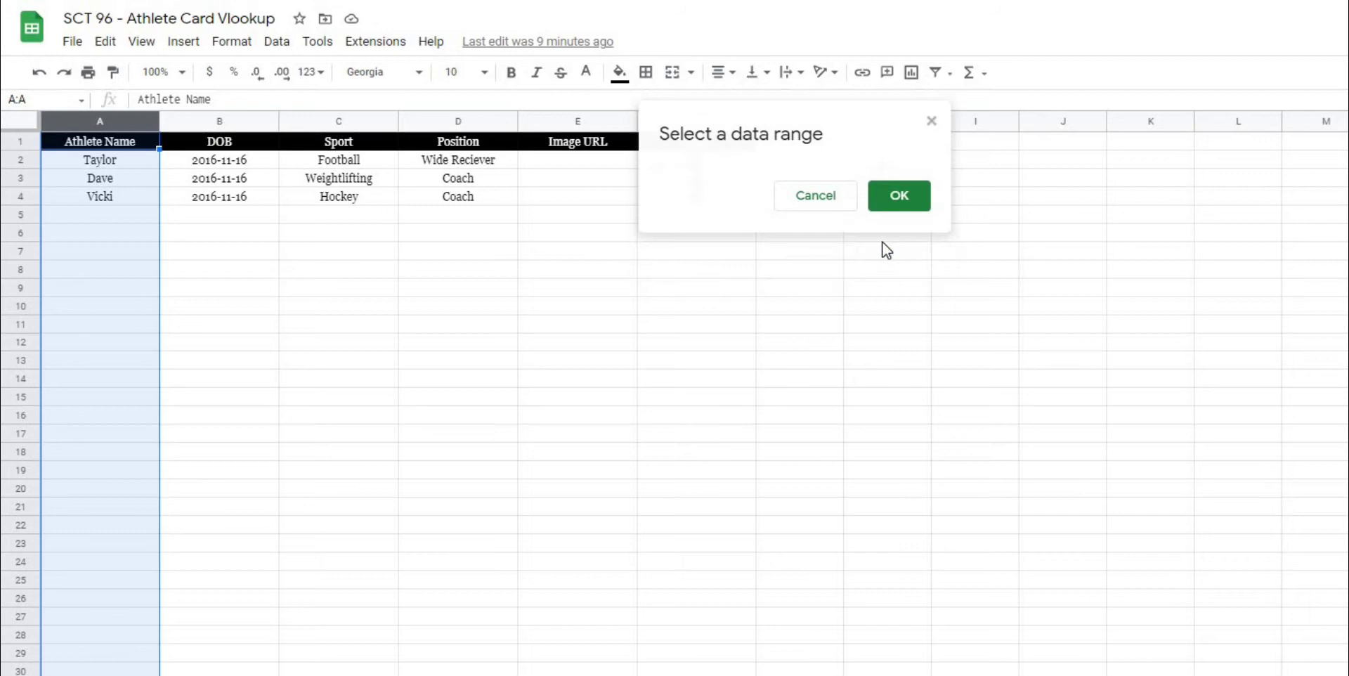
click(1154, 602)
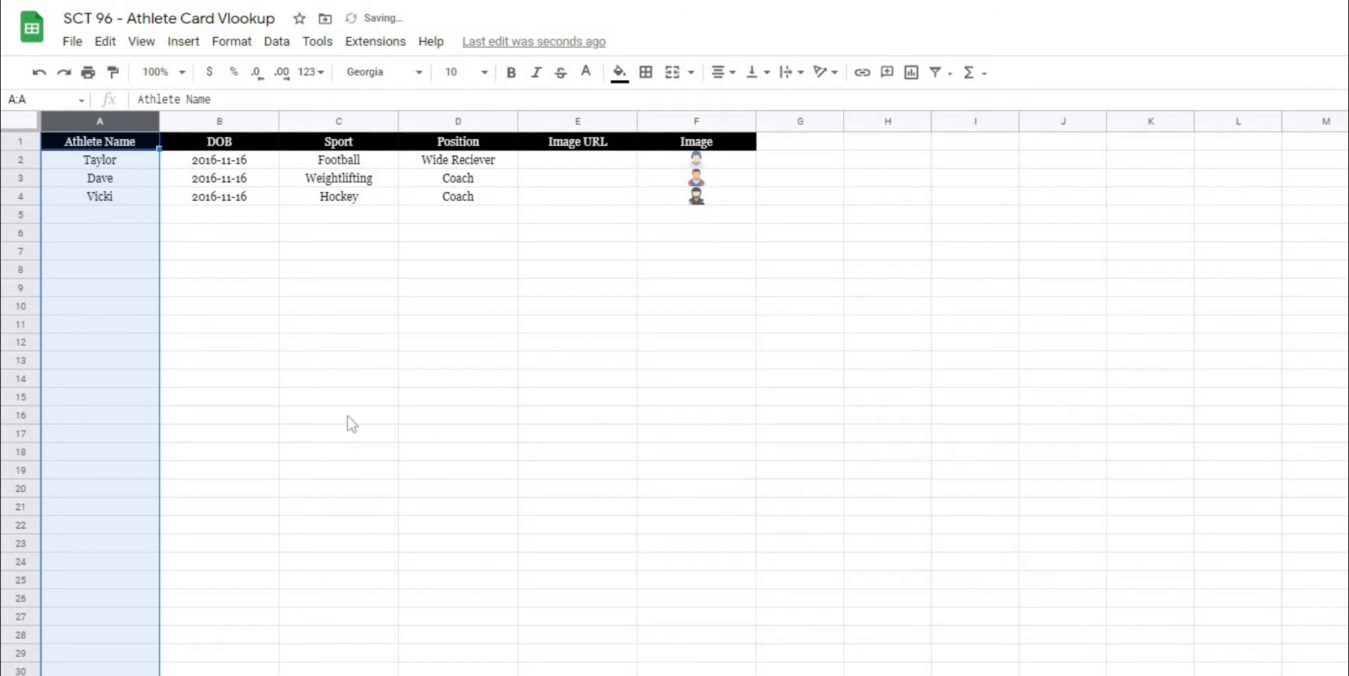
Step: Test the new name dropdown by switching between Taylor and Dave, ending on Taylor
click(643, 177)
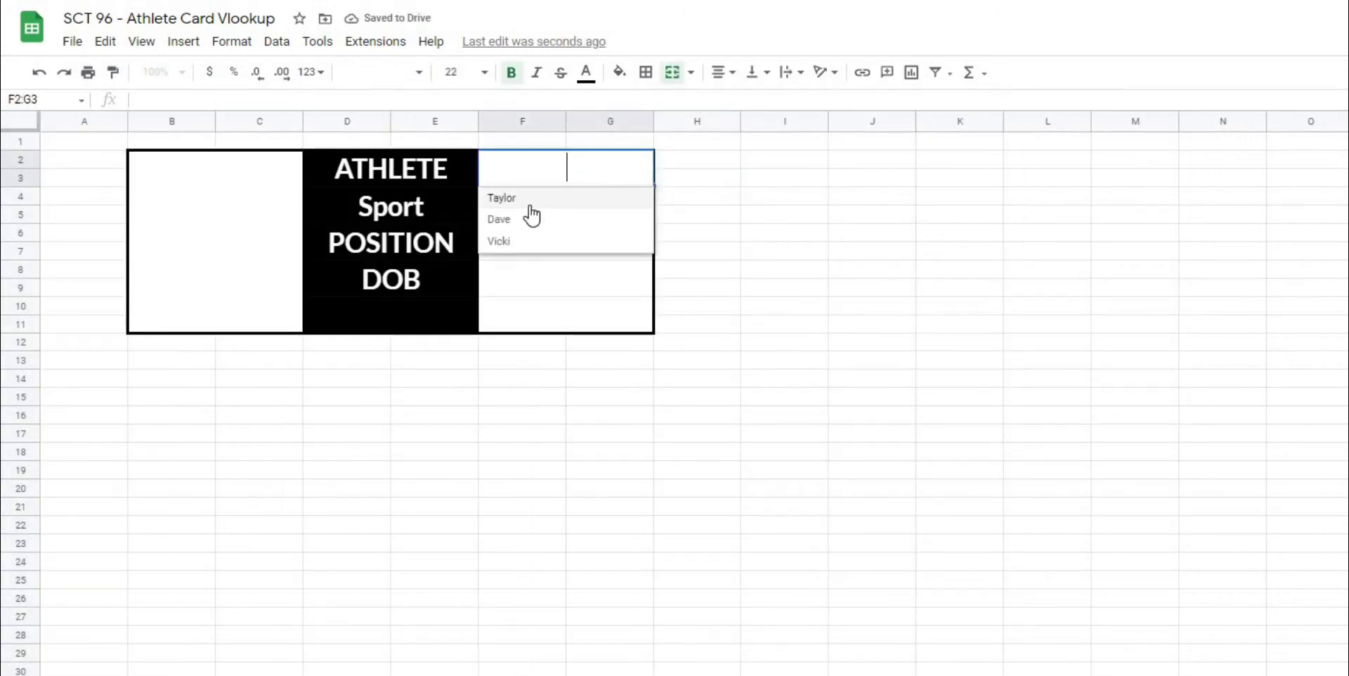
click(515, 199)
click(657, 218)
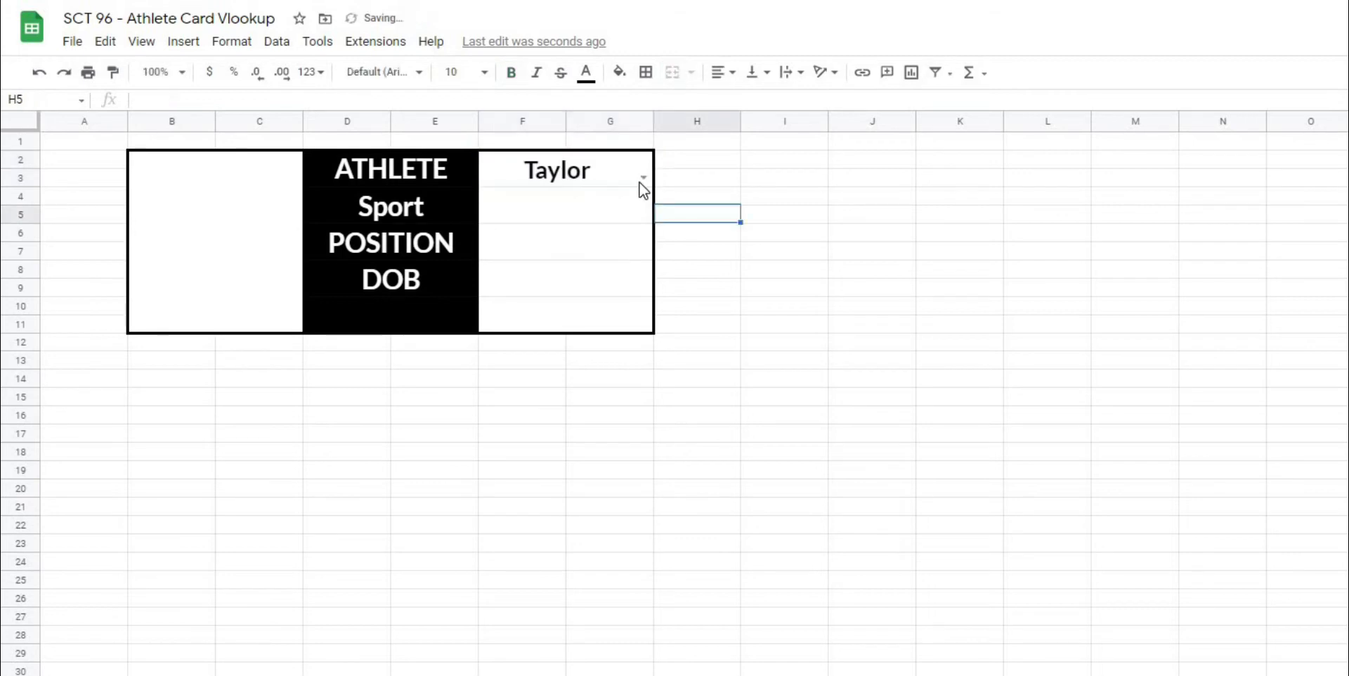
click(644, 177)
click(567, 217)
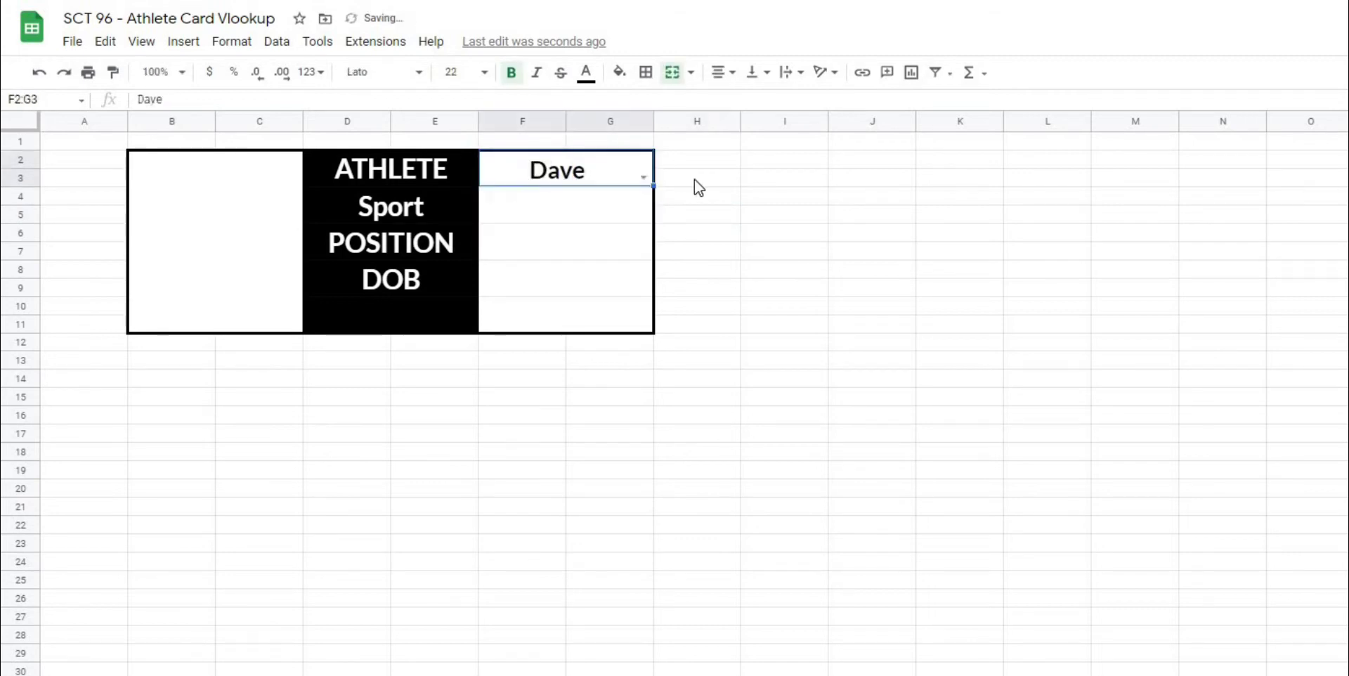
click(644, 176)
click(553, 200)
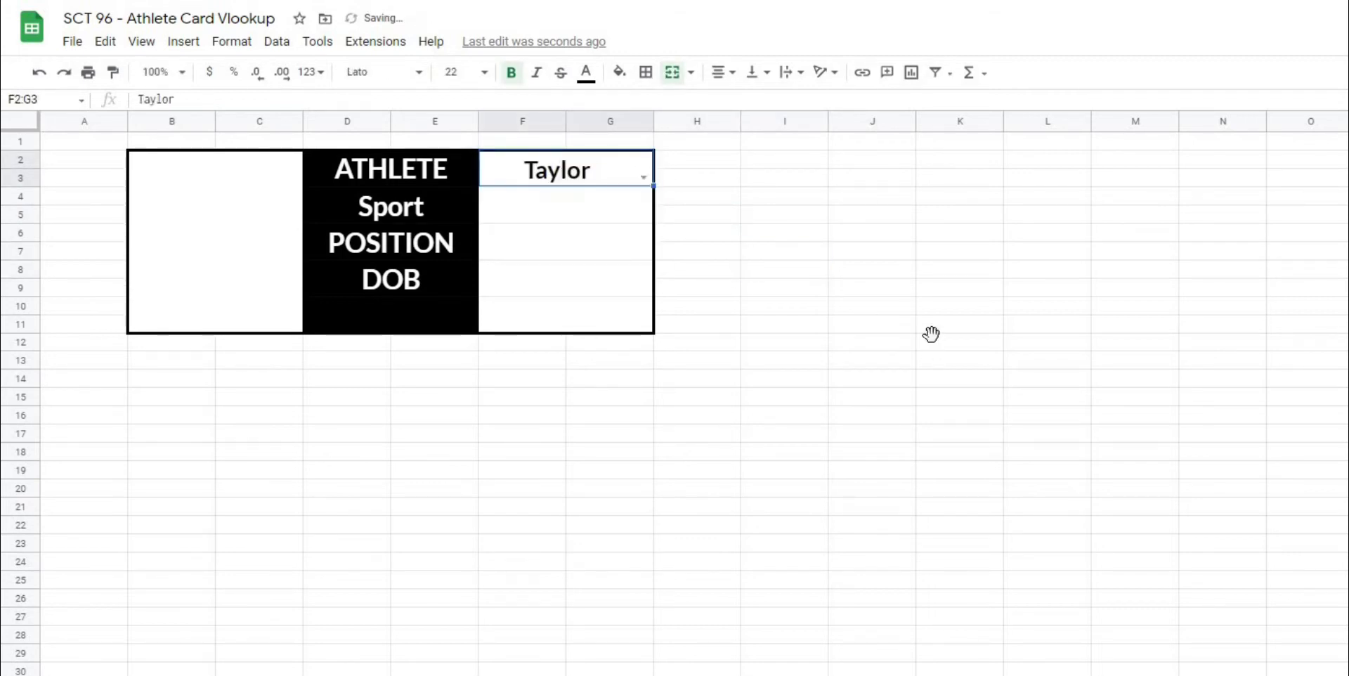
click(932, 339)
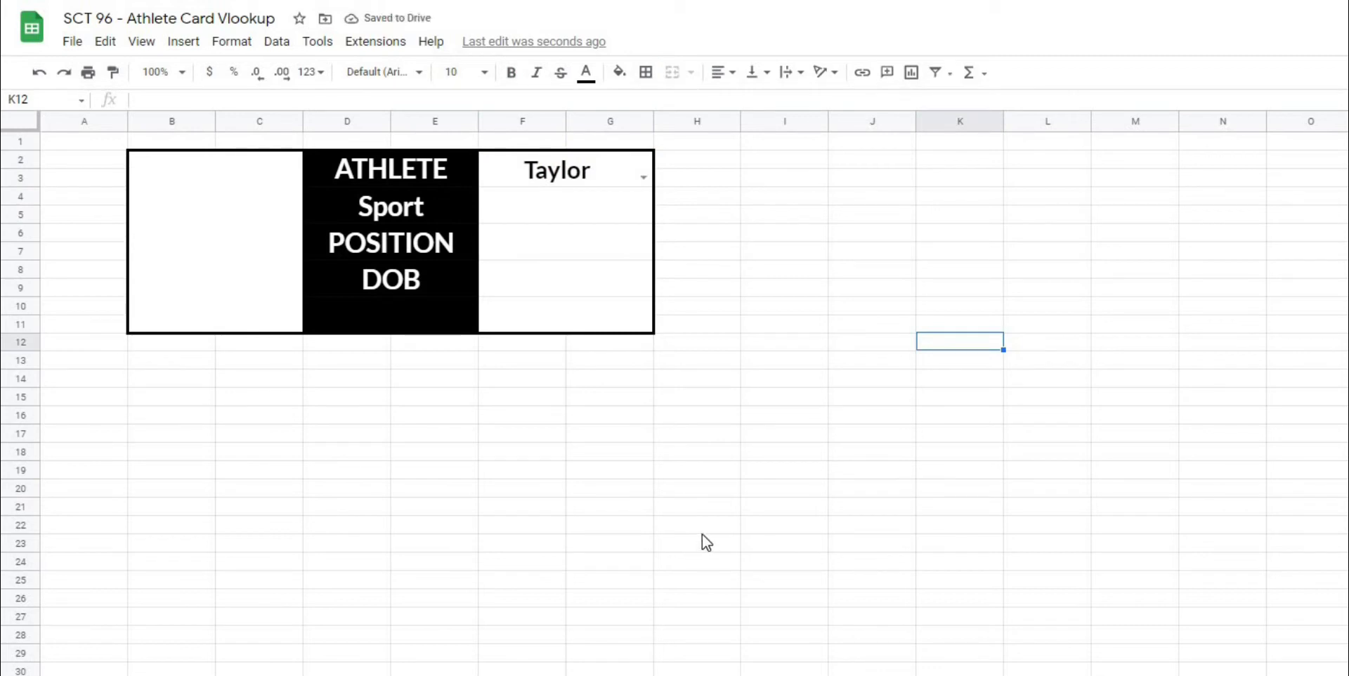
click(844, 416)
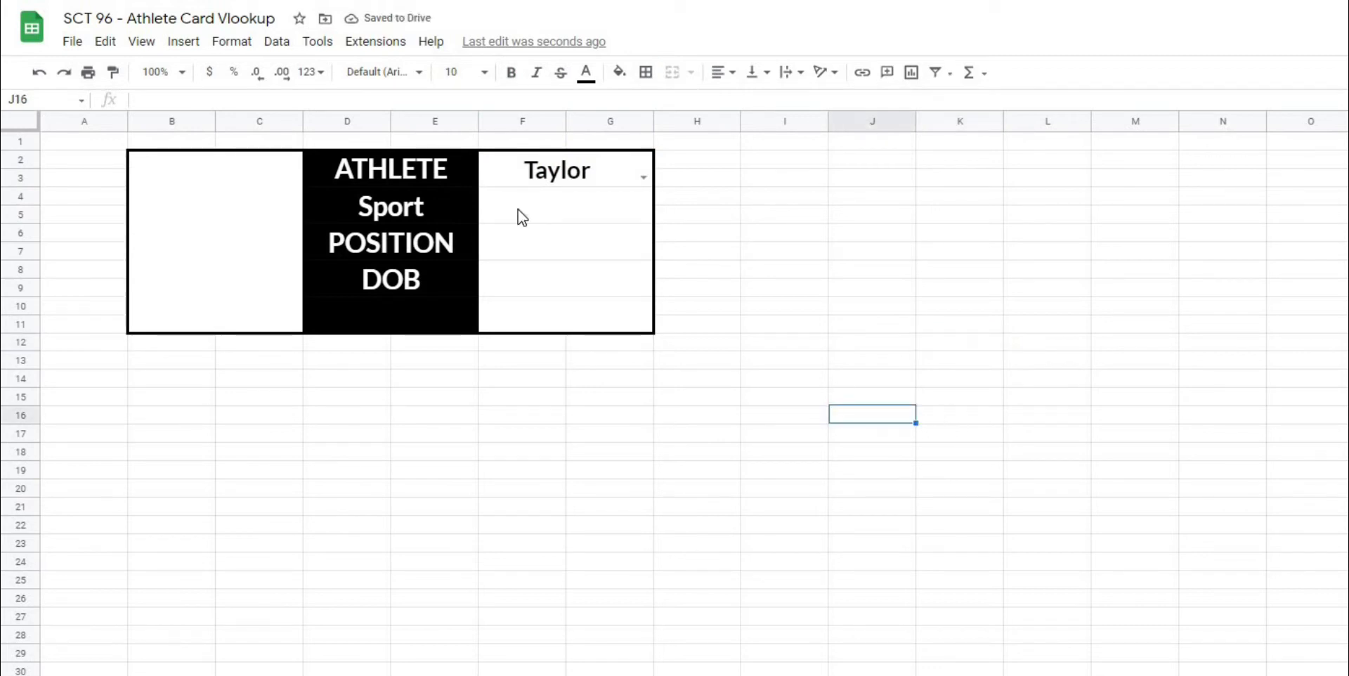
Step: Select the empty merged cell F4:G5 beside the Sport label
click(596, 176)
click(784, 196)
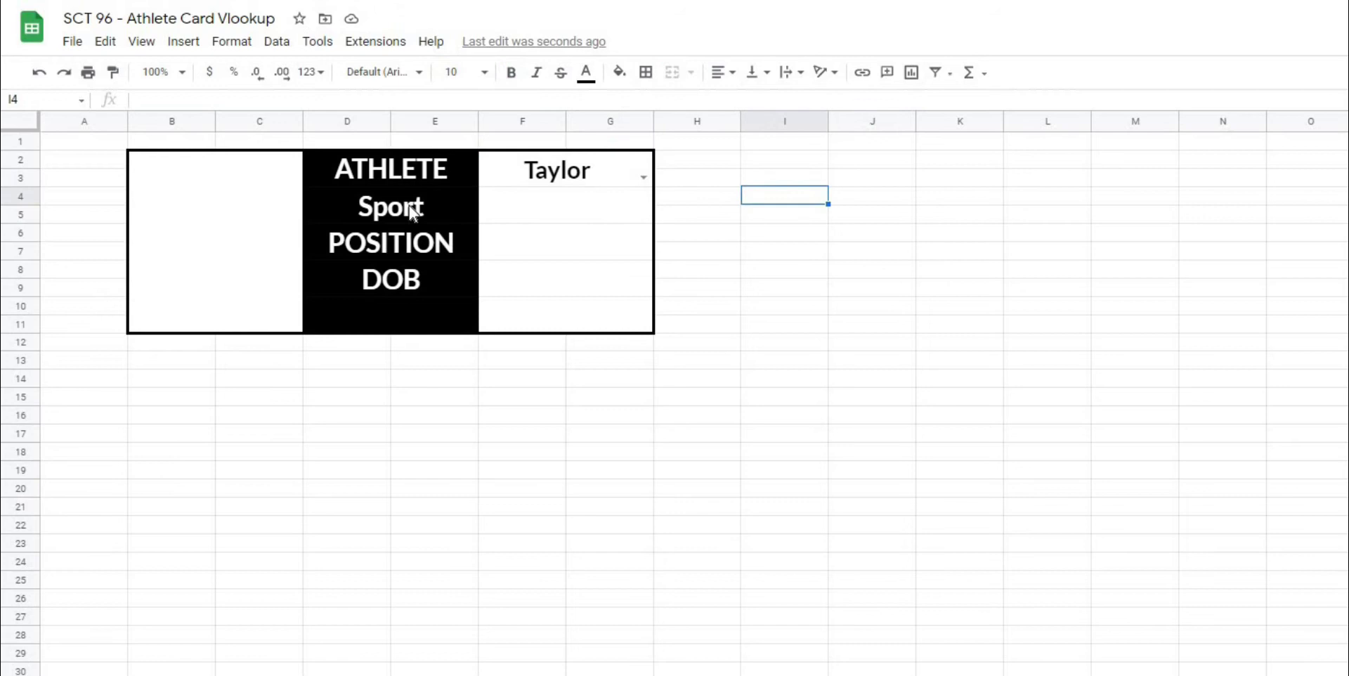
click(409, 205)
click(844, 332)
click(507, 211)
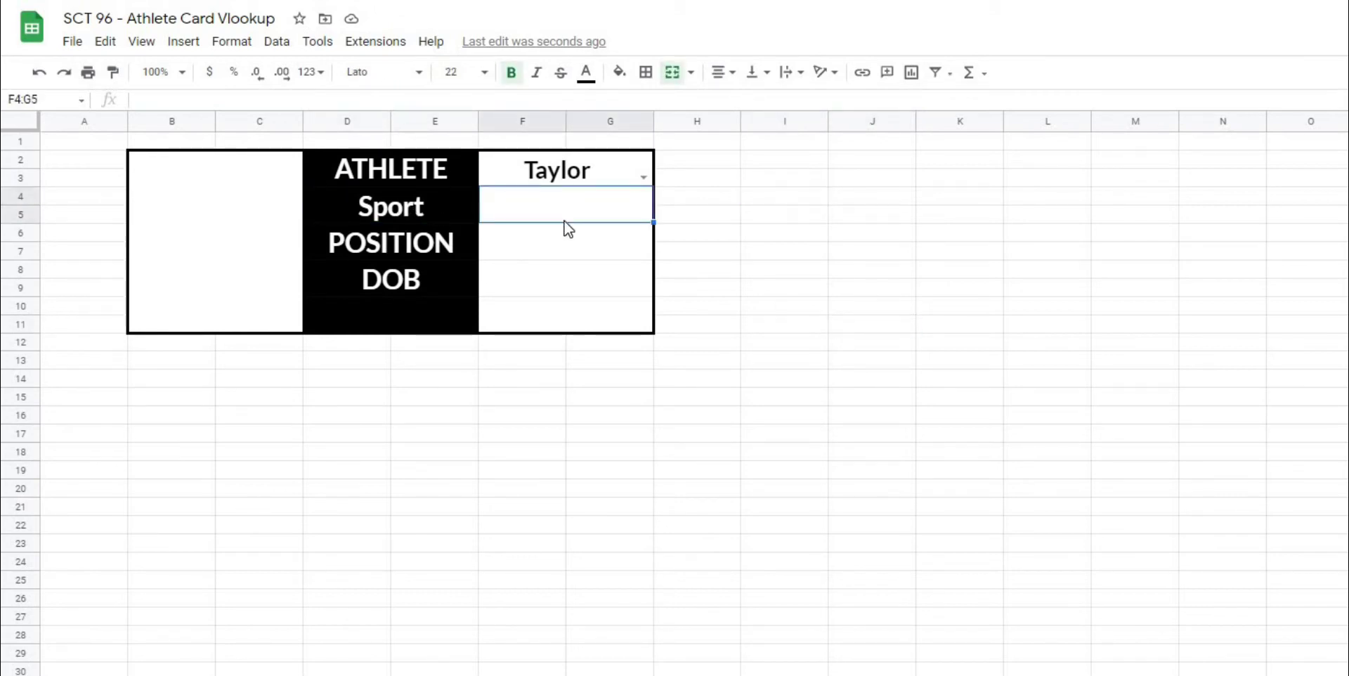
Step: Begin the Sport lookup in F4 as =vlookup(F2, using the name cell as key
text(=)
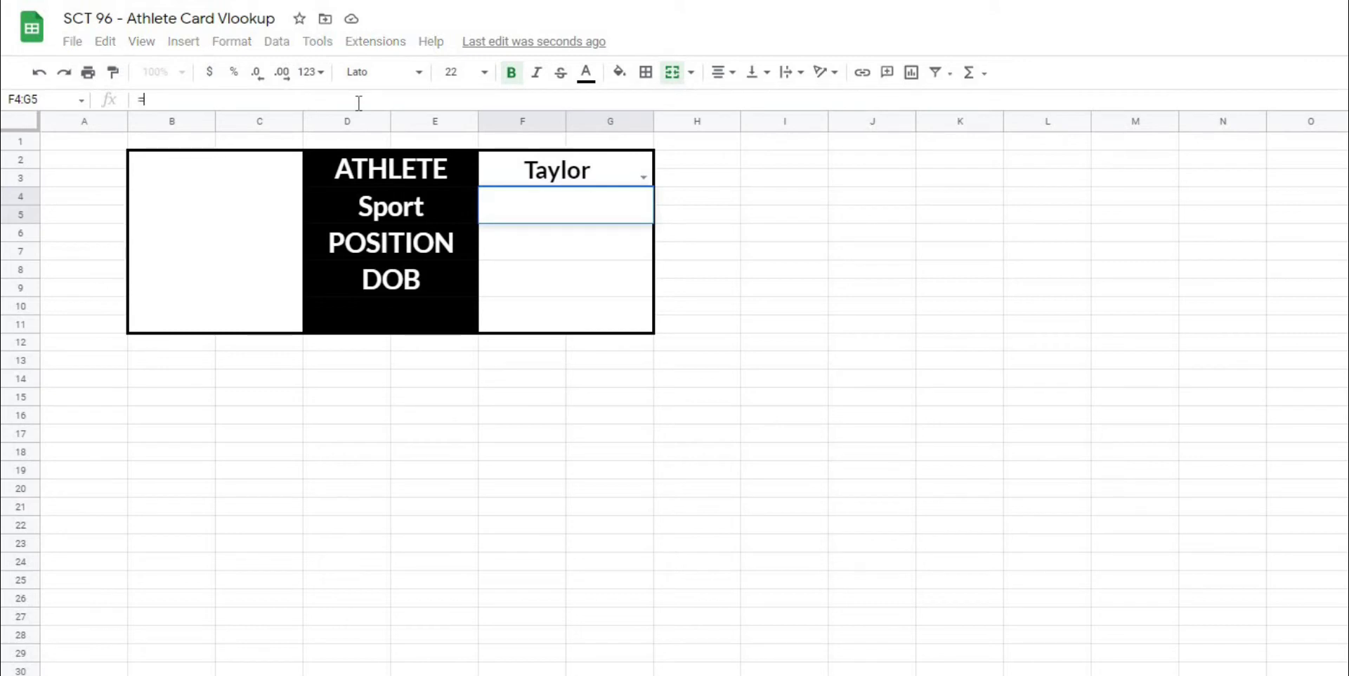
text(vlookup()
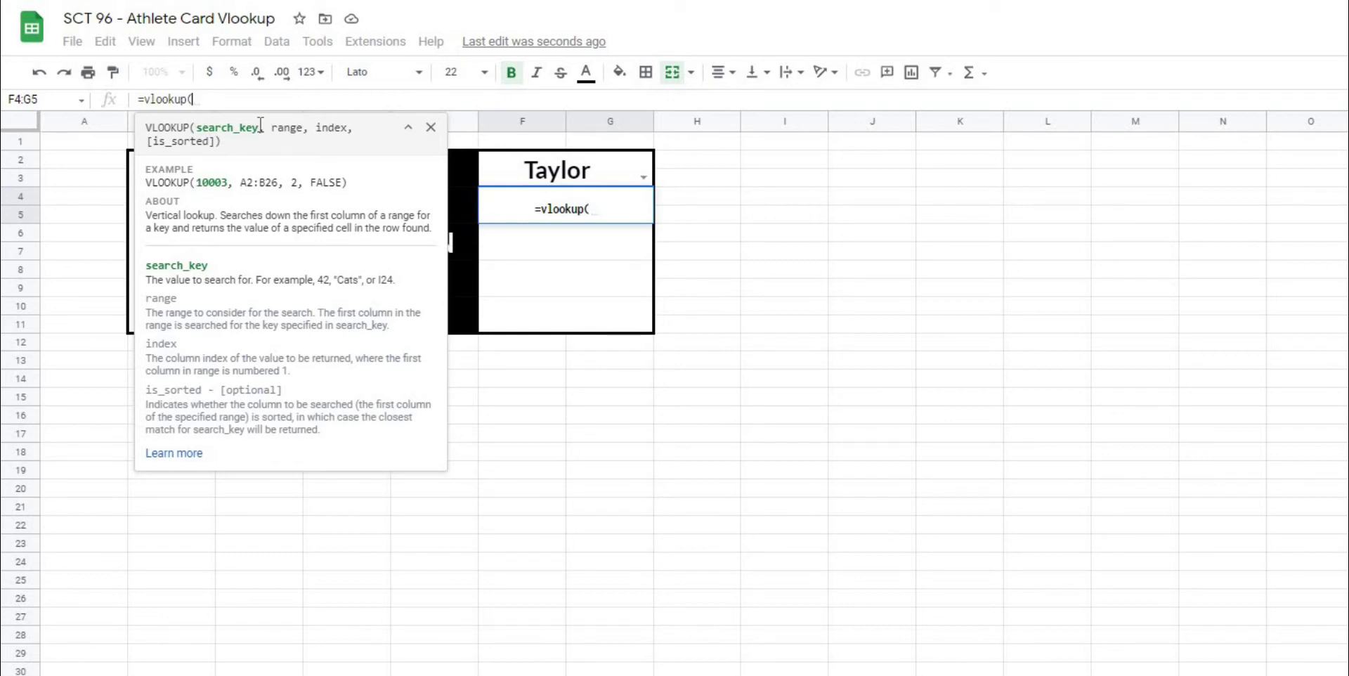
click(546, 175)
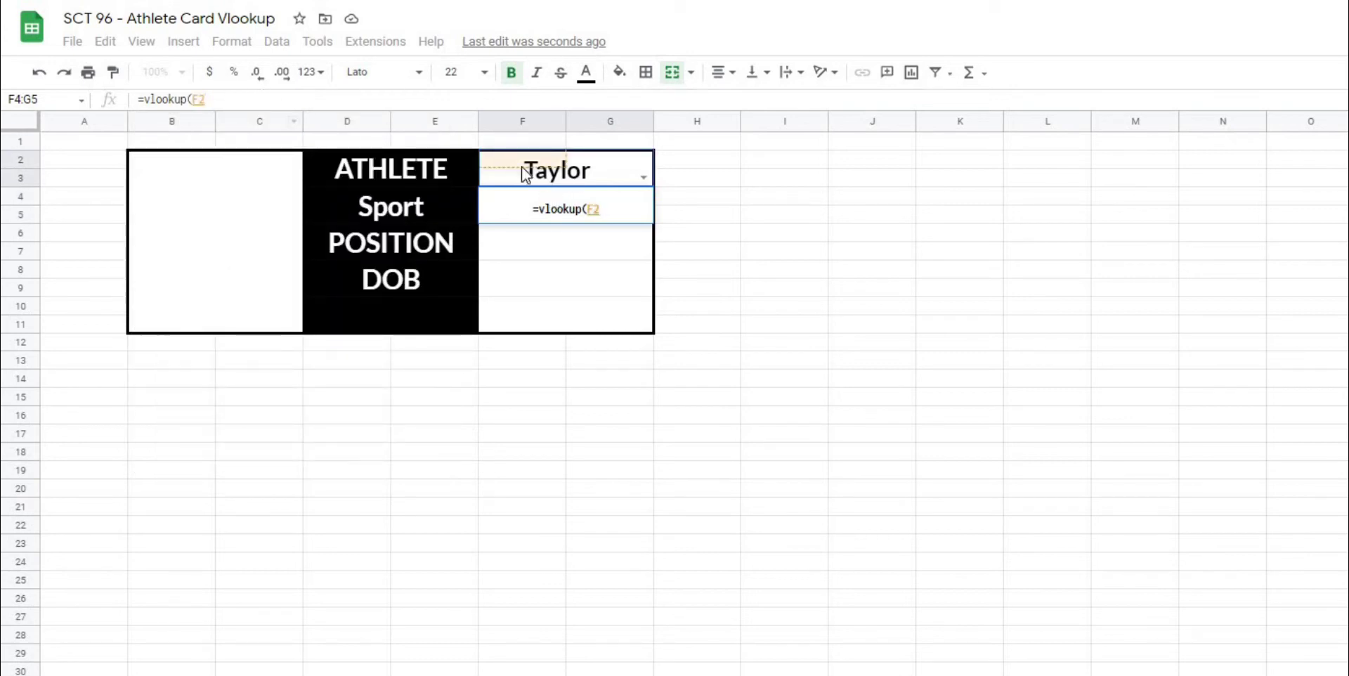
click(230, 99)
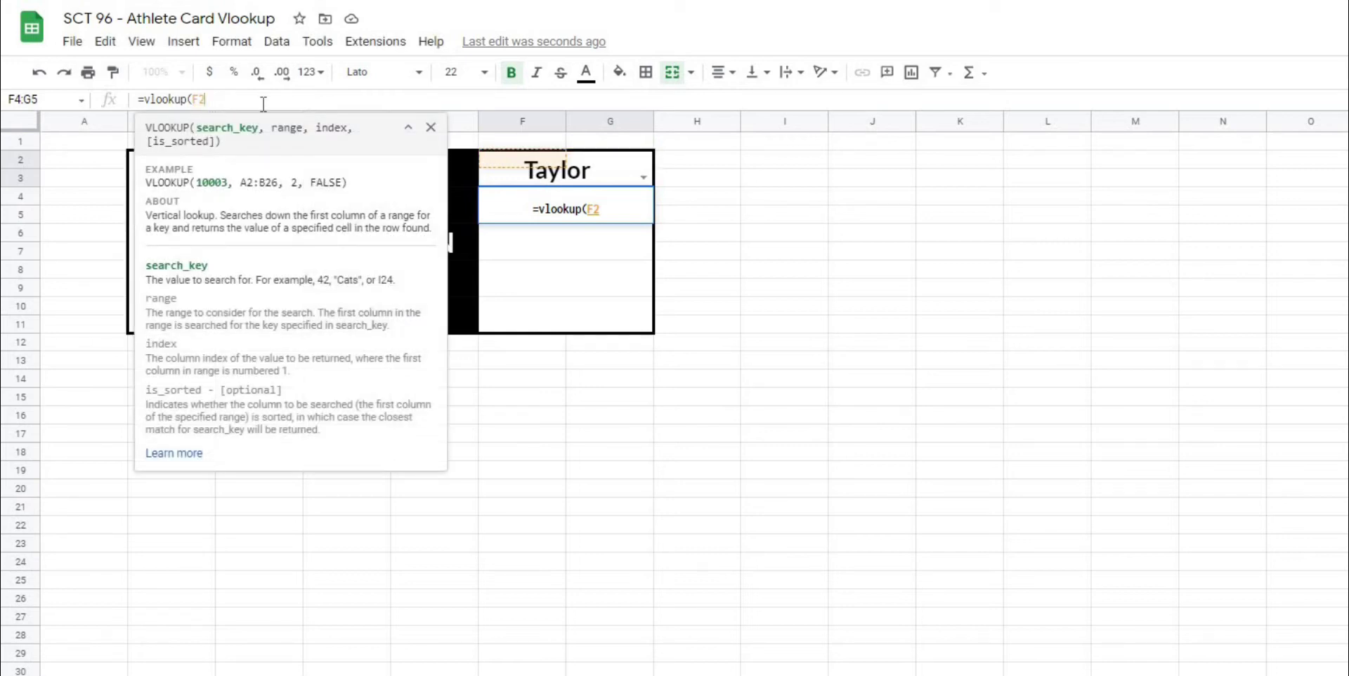
text(,)
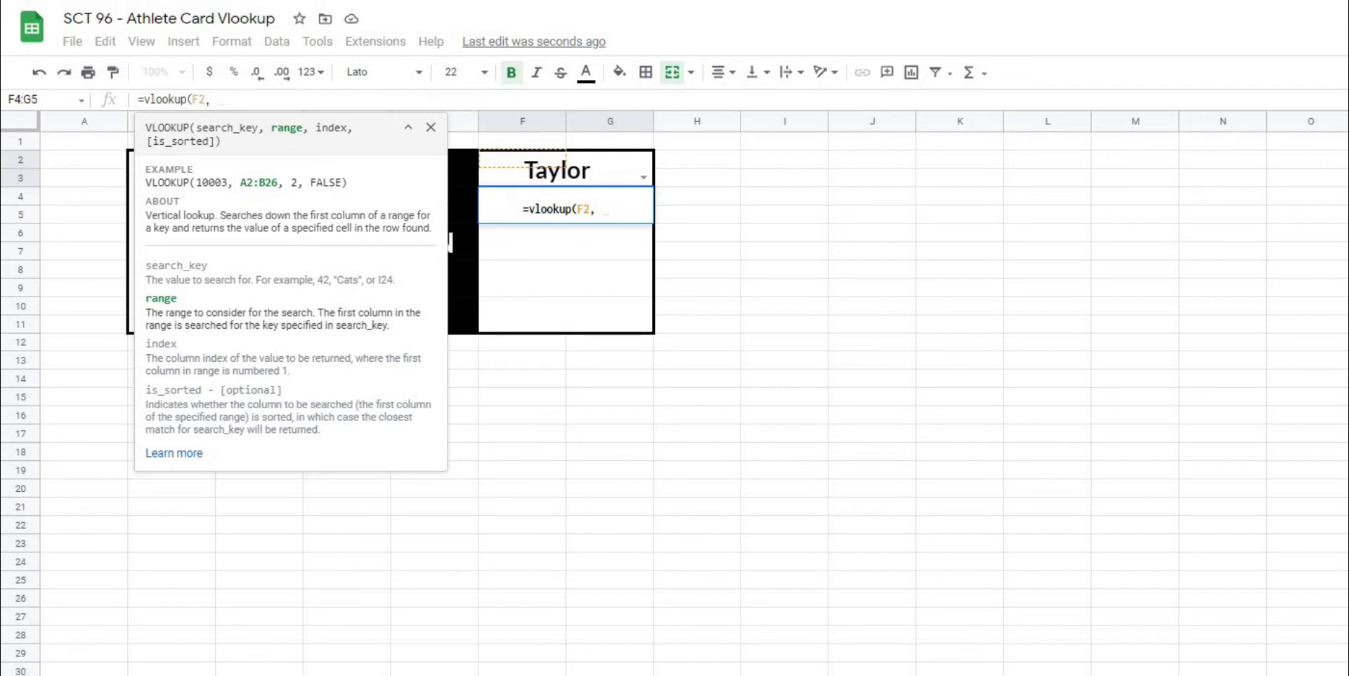
Step: Add the Athletes!A2:F4 range and 3, false to the Sport lookup
key(ctrl+shift+Page_Down)
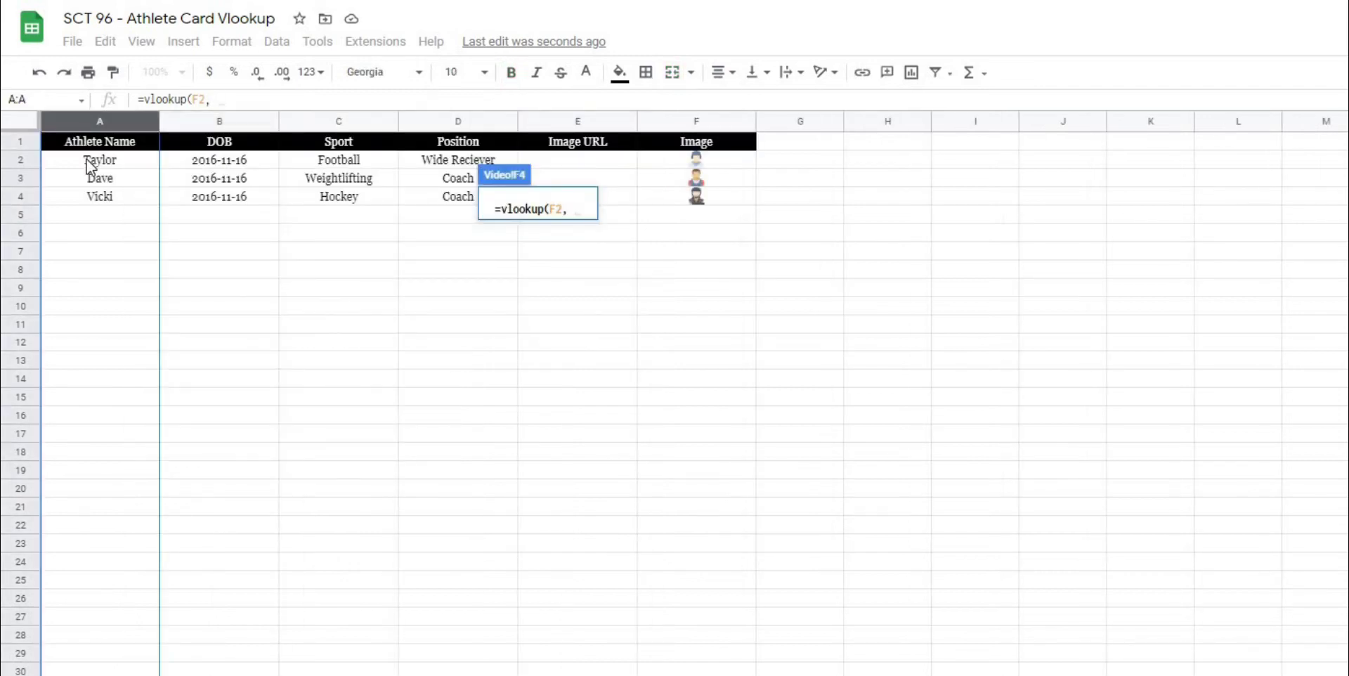
mouse_move(89, 167)
mouse_down()
mouse_move(574, 150)
mouse_move(705, 200)
mouse_move(757, 204)
mouse_up()
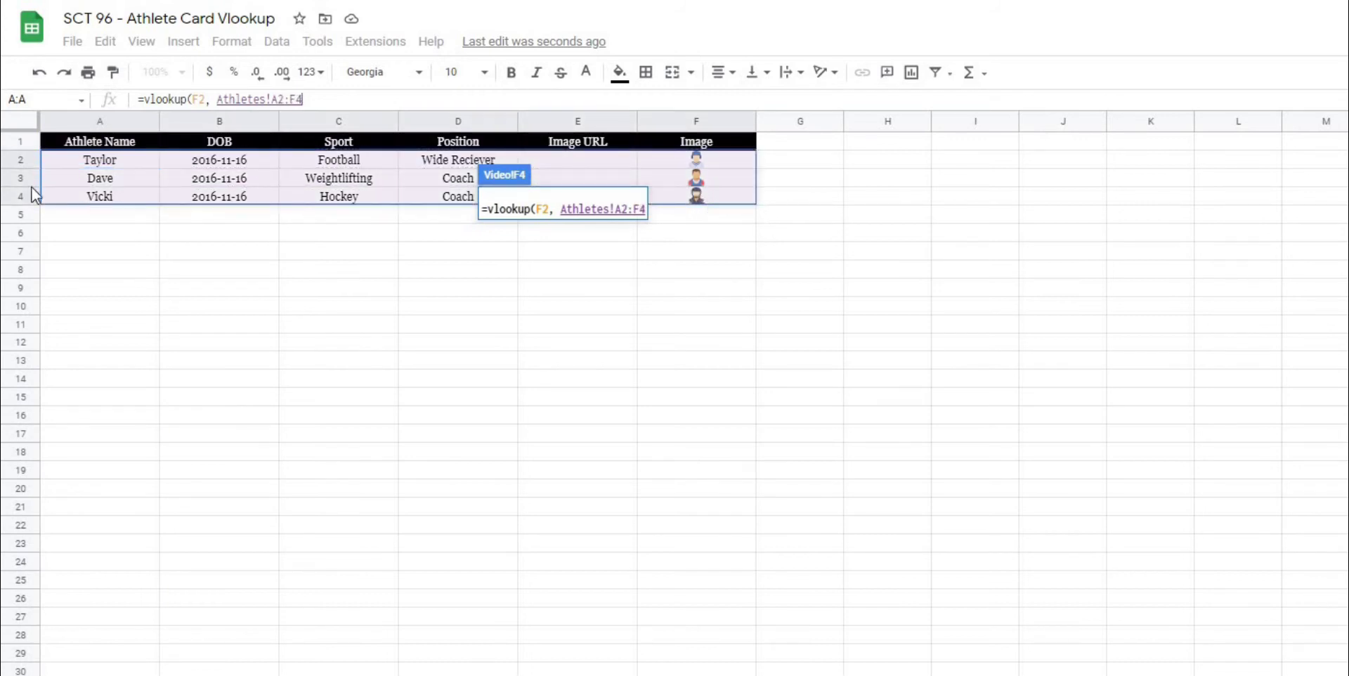
drag(106, 163, 184, 161)
mouse_move(635, 362)
mouse_down()
mouse_move(702, 675)
mouse_move(627, 542)
mouse_move(645, 352)
mouse_move(689, 191)
mouse_up()
click(322, 100)
text(,)
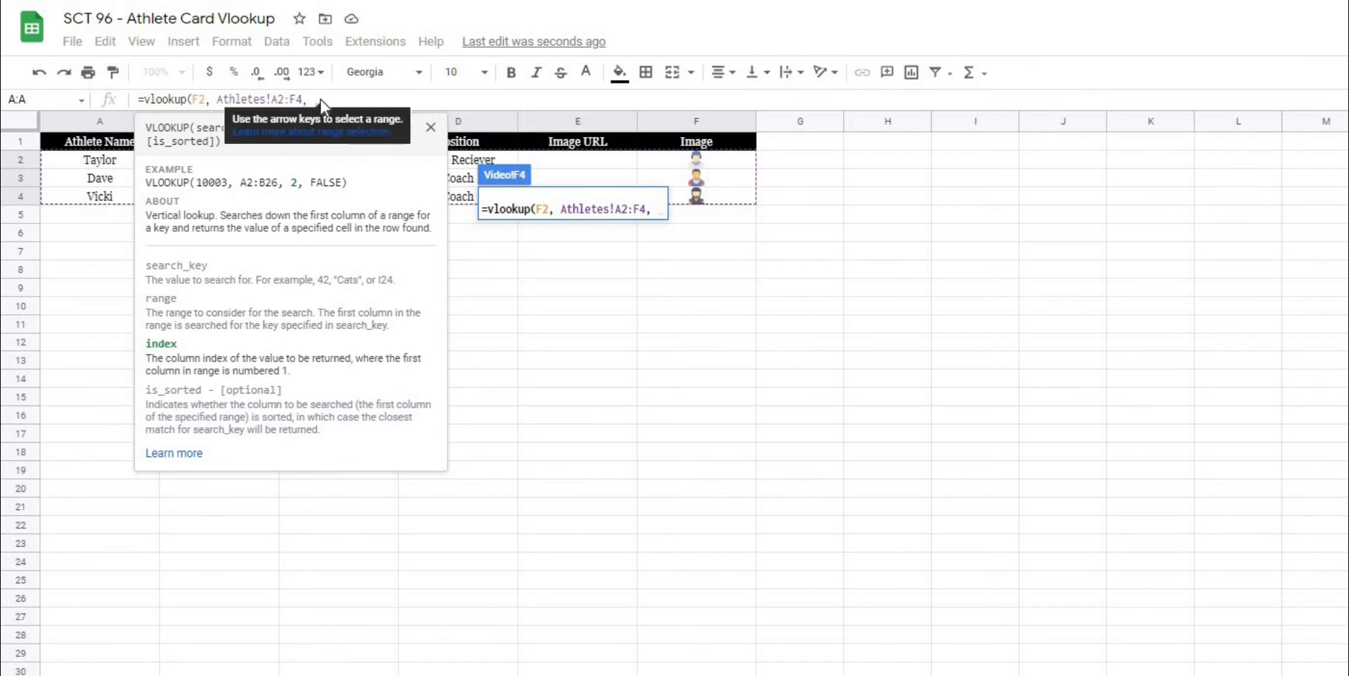
click(411, 132)
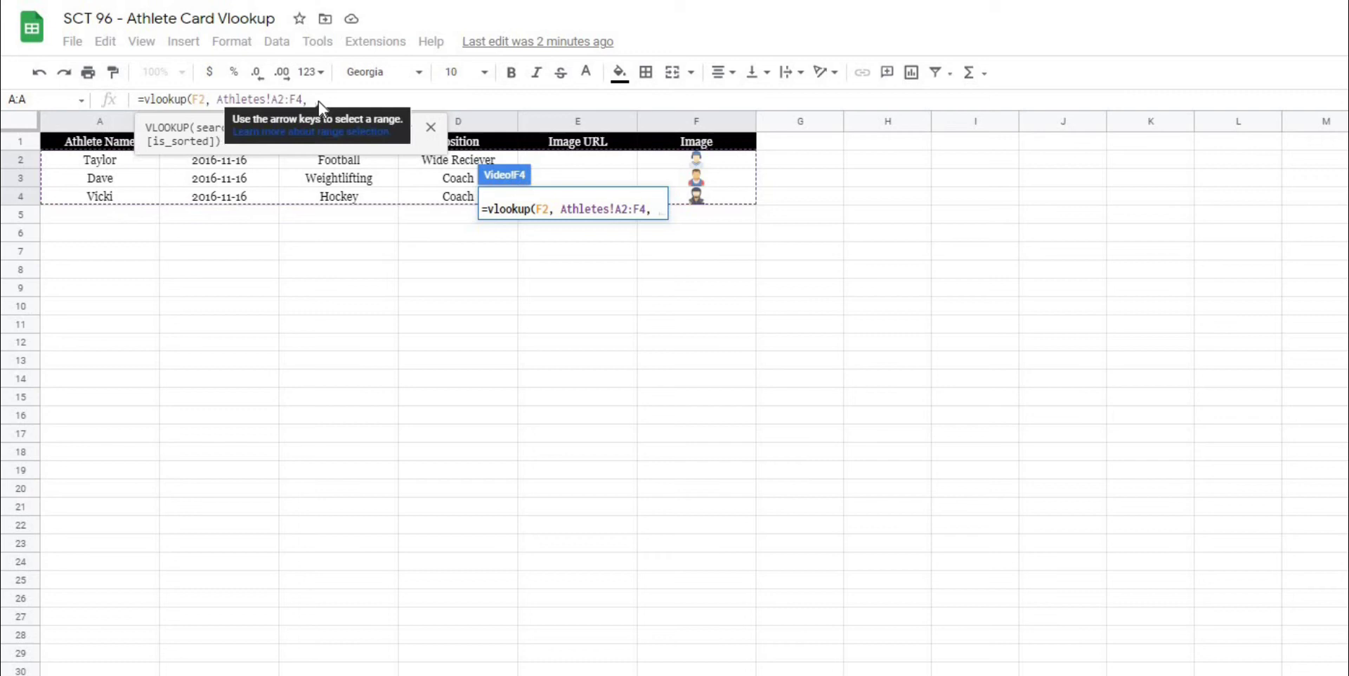
text(3)
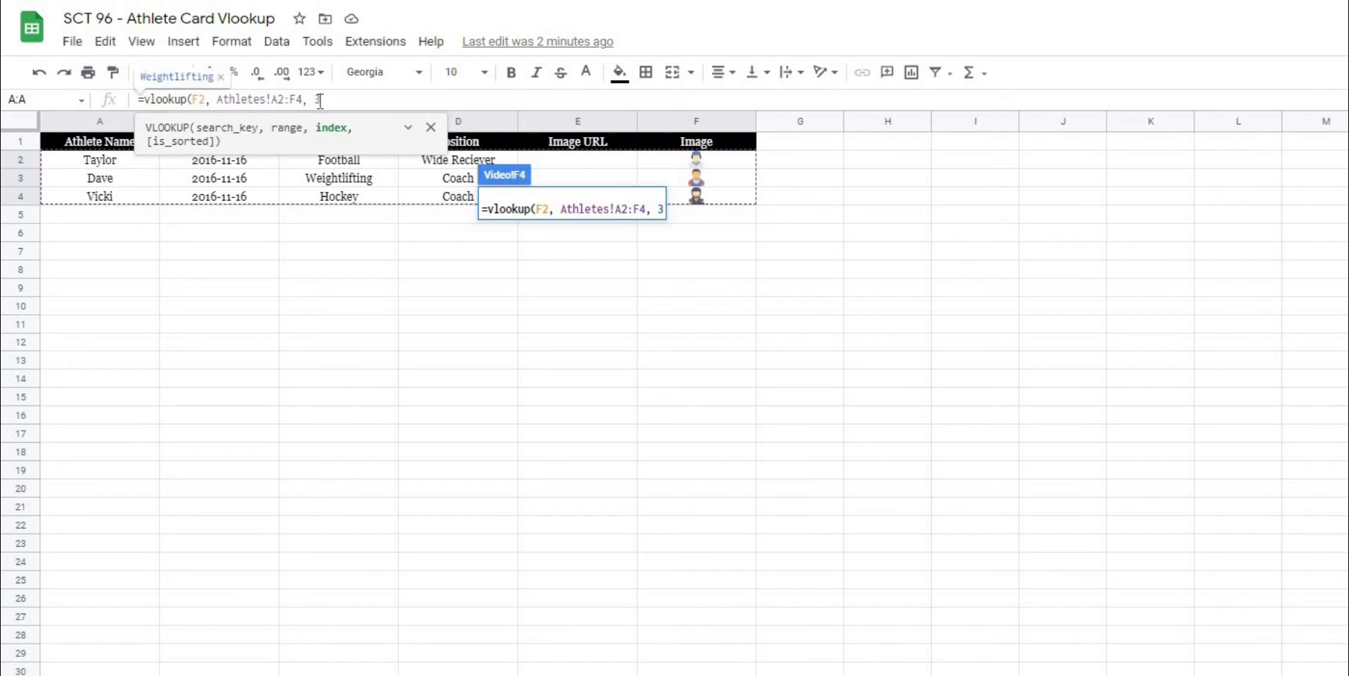
text(, )
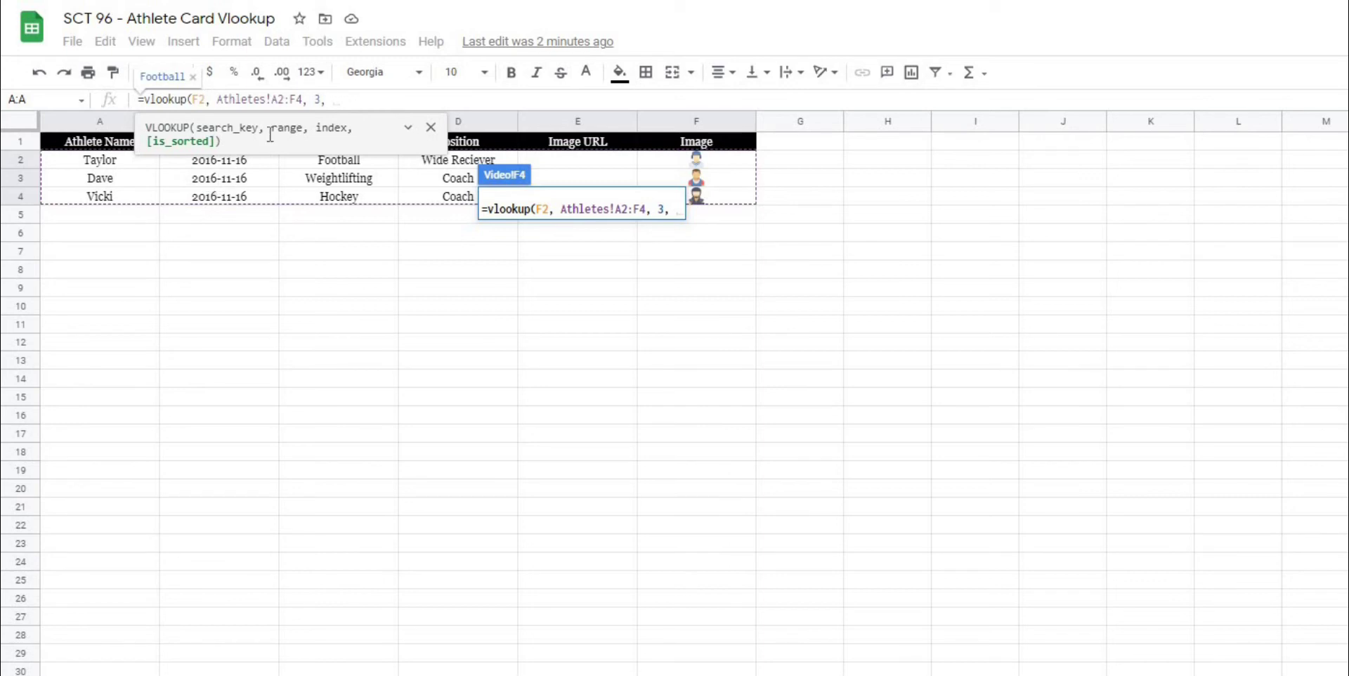
text(f)
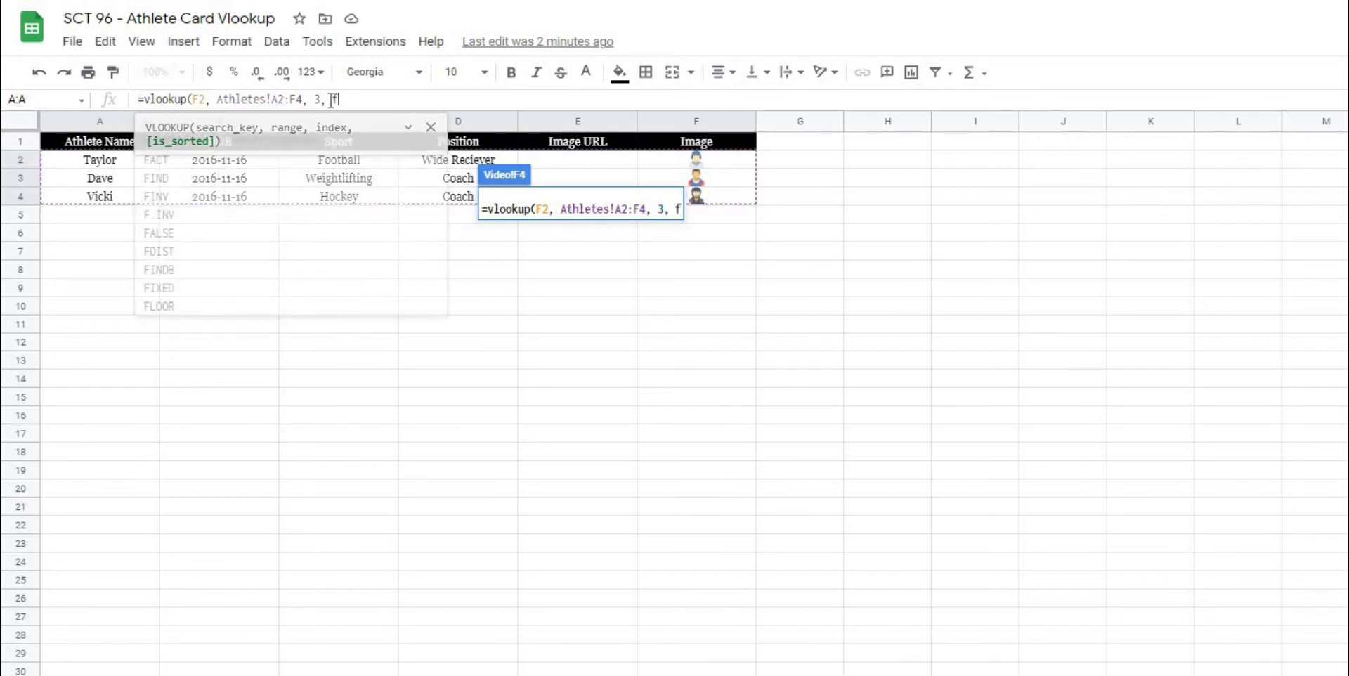
text(alse)
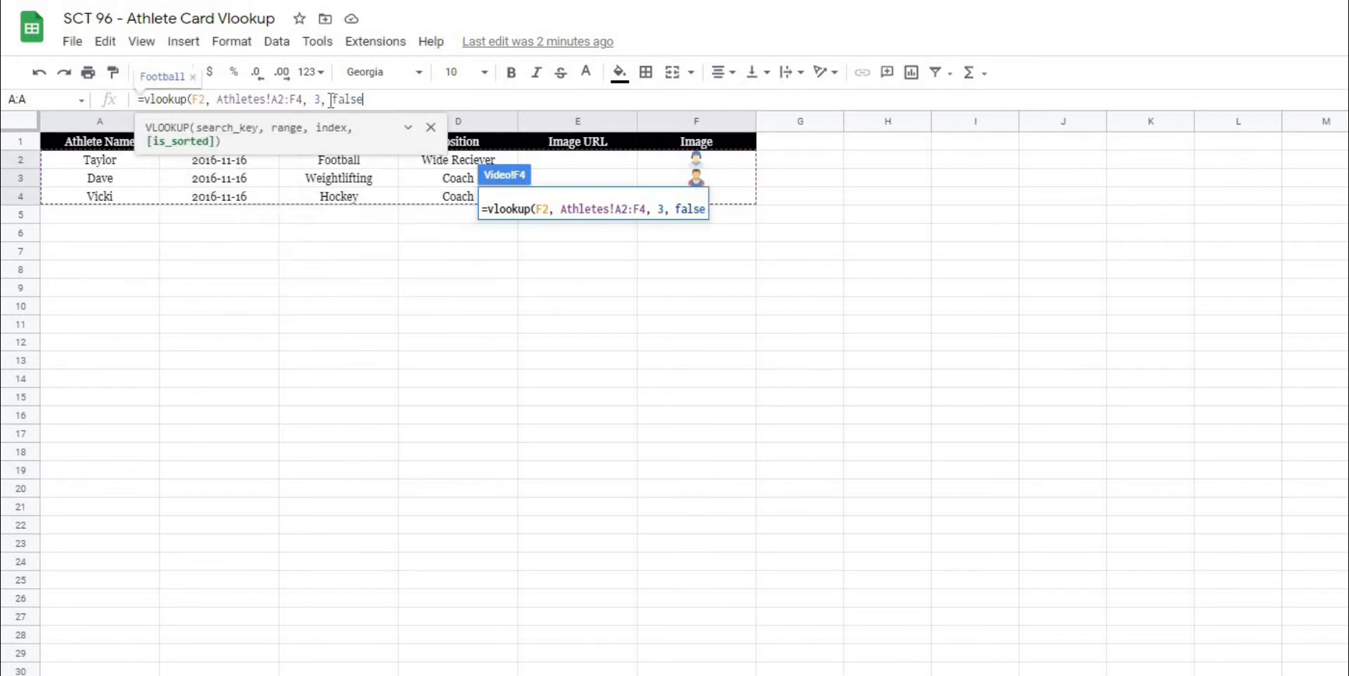
text())
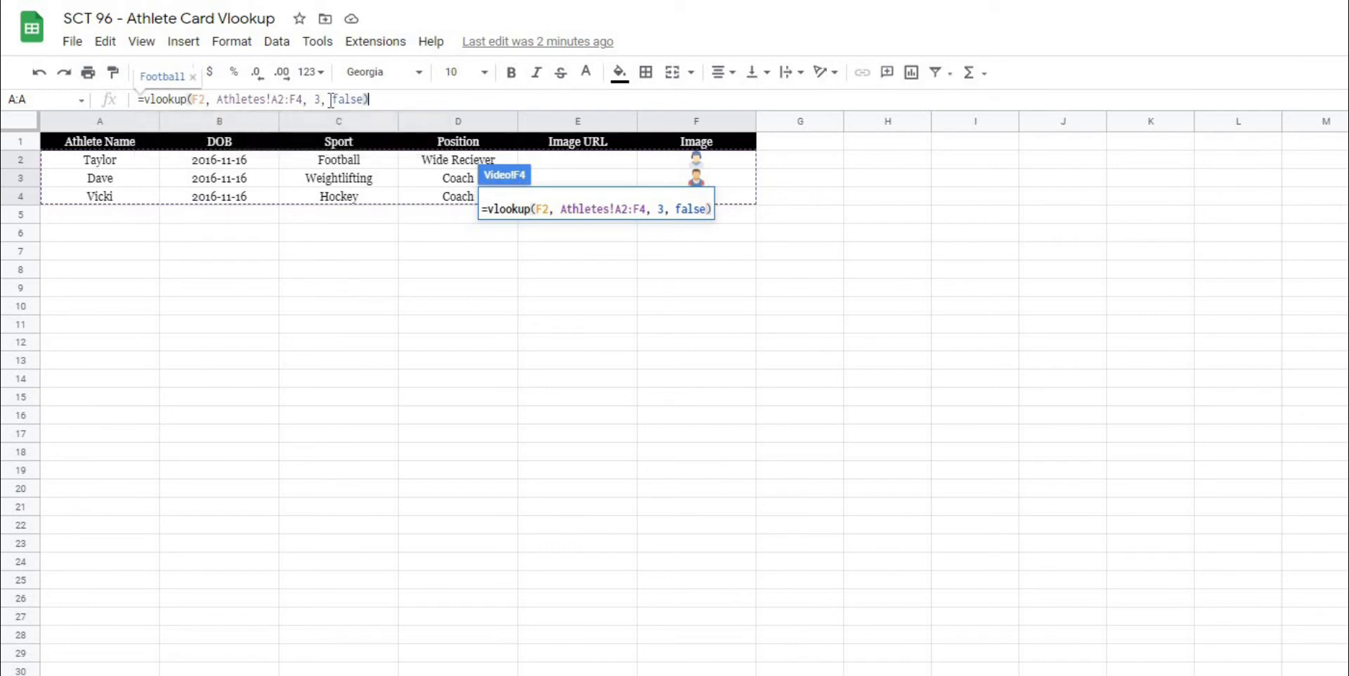
key(Return)
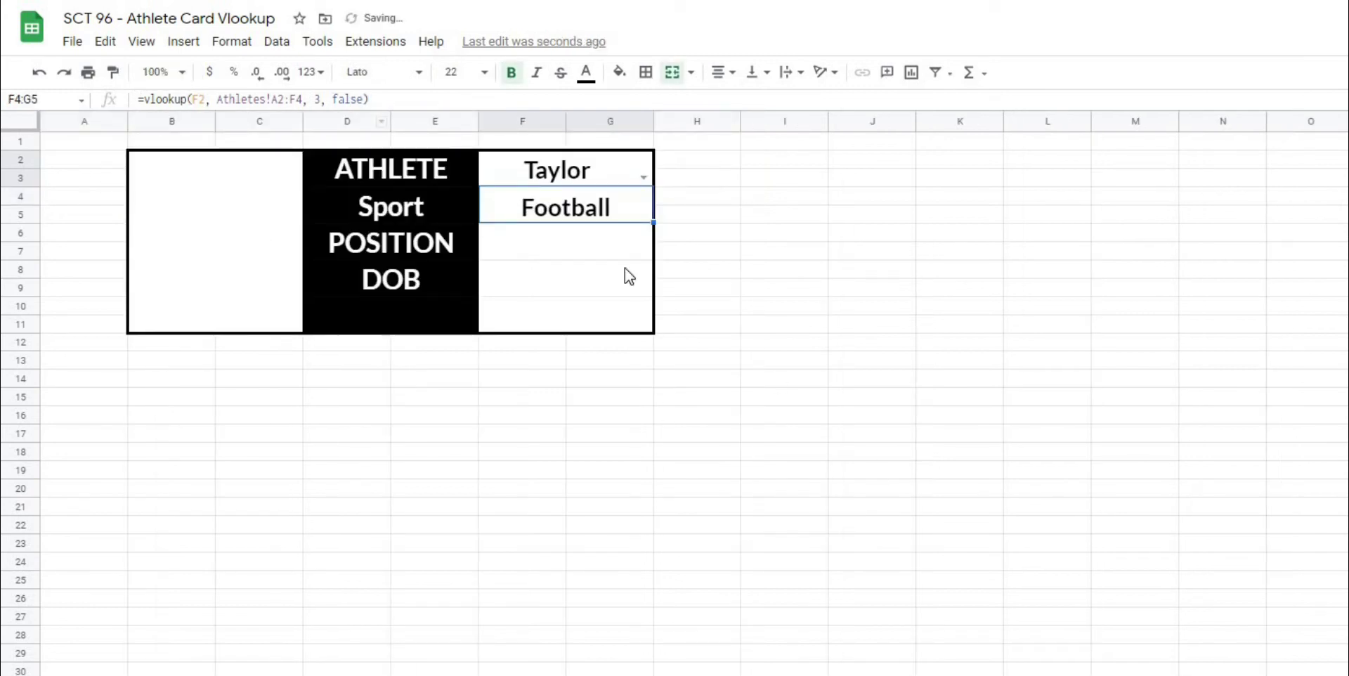
click(646, 177)
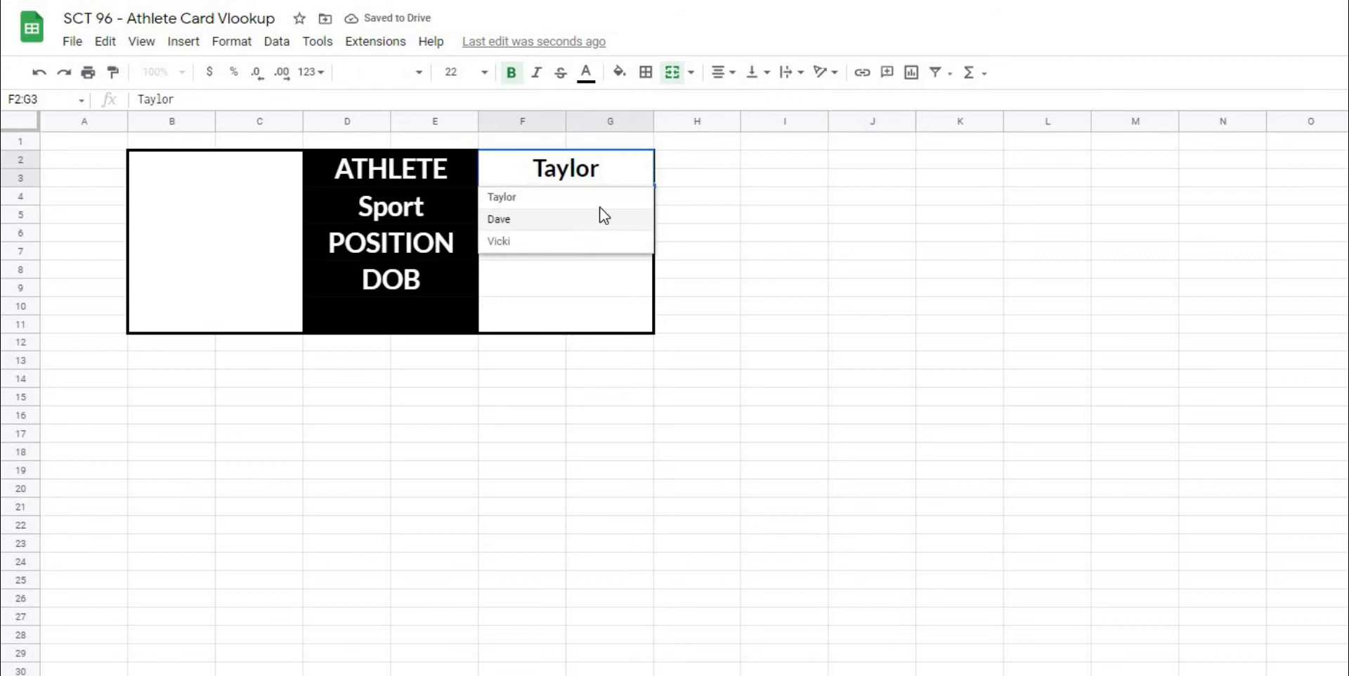
click(601, 218)
click(642, 179)
click(596, 199)
click(829, 249)
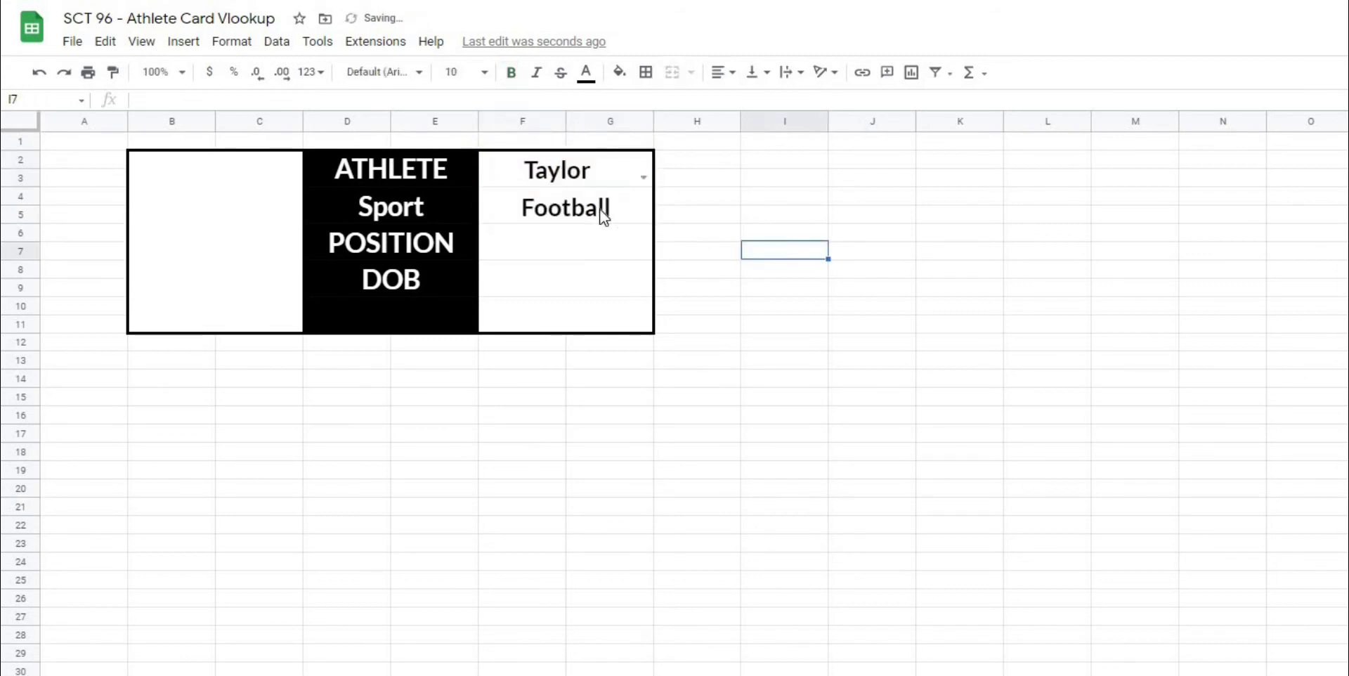
click(603, 211)
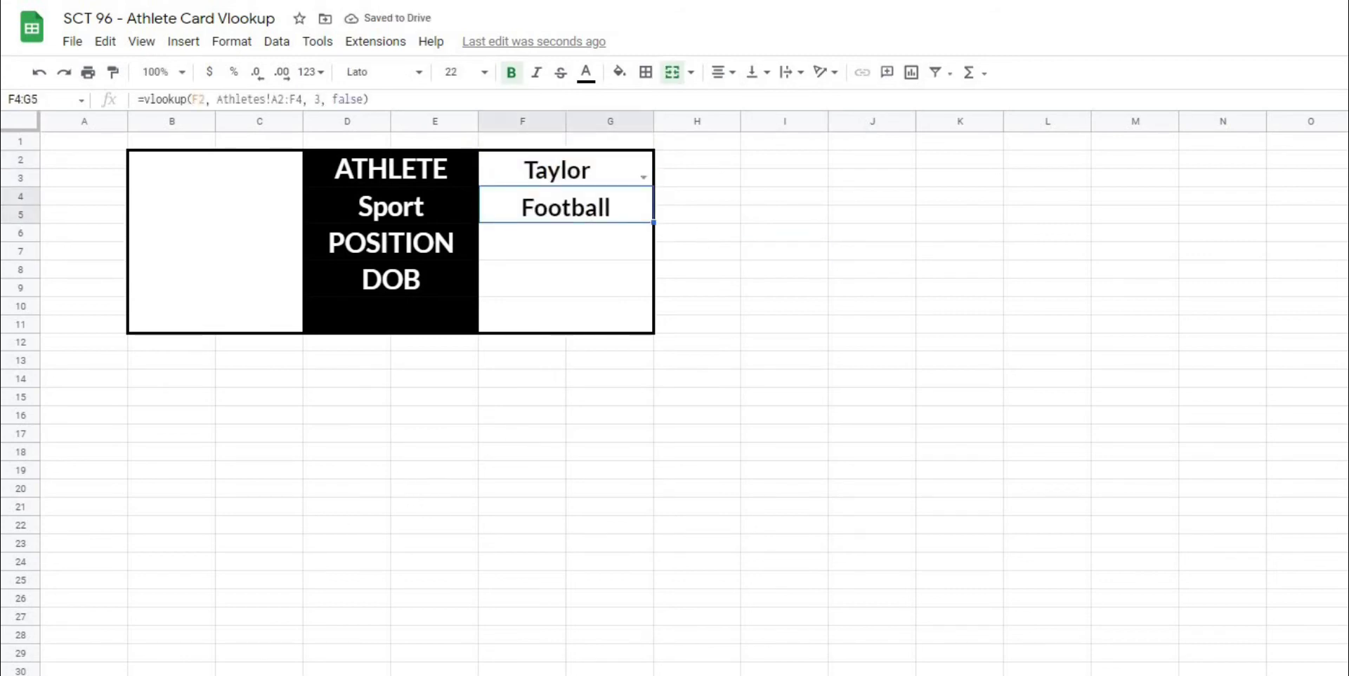
click(429, 562)
key(ctrl+Page_Down)
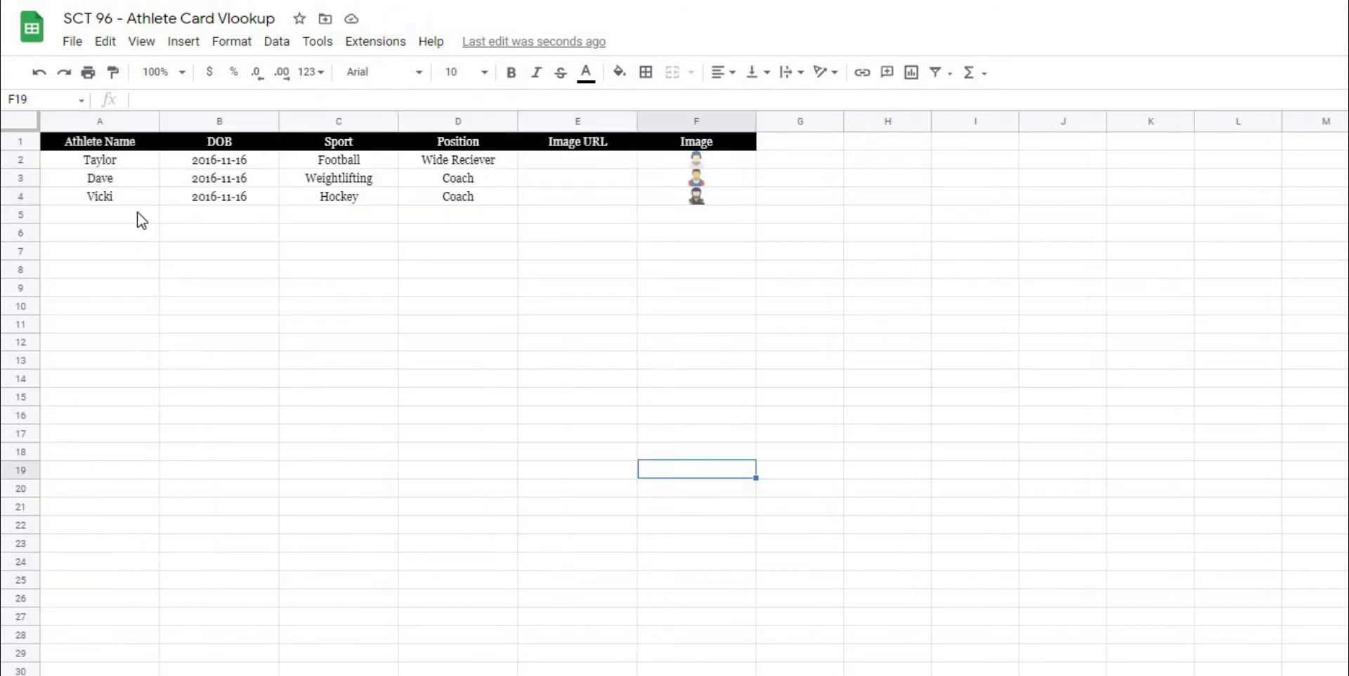
click(105, 118)
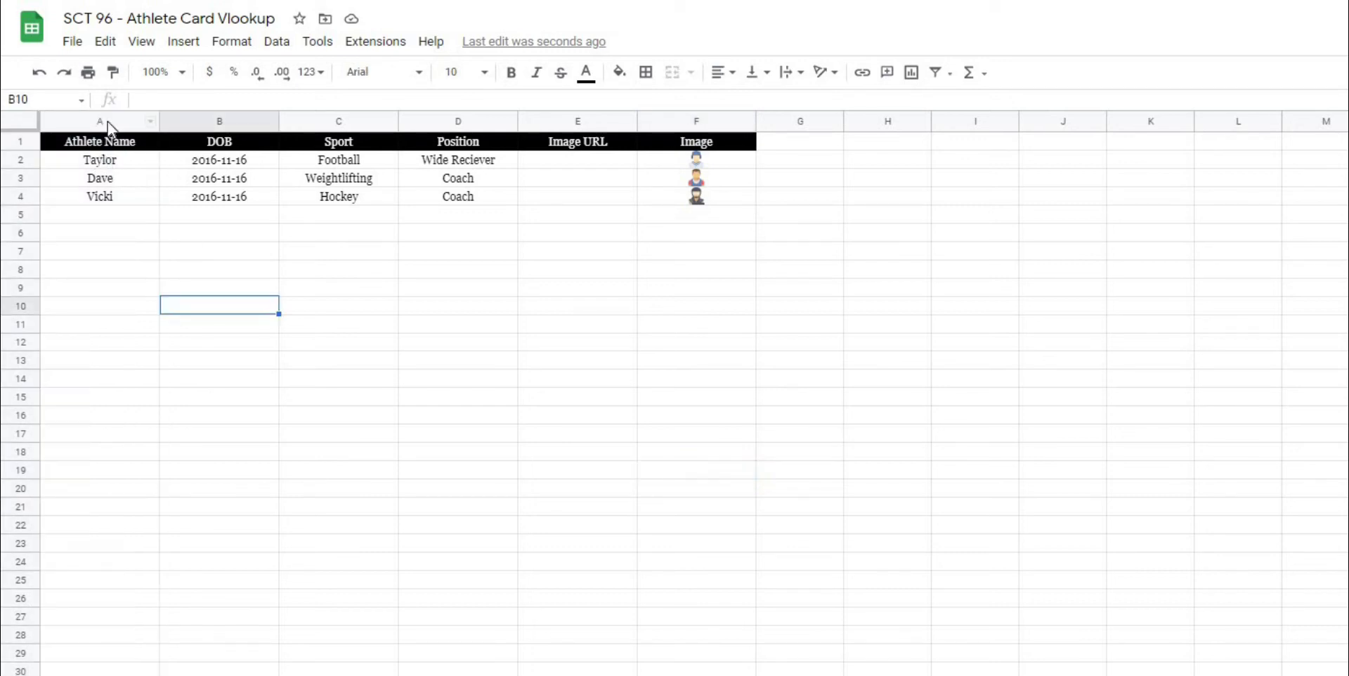
click(108, 121)
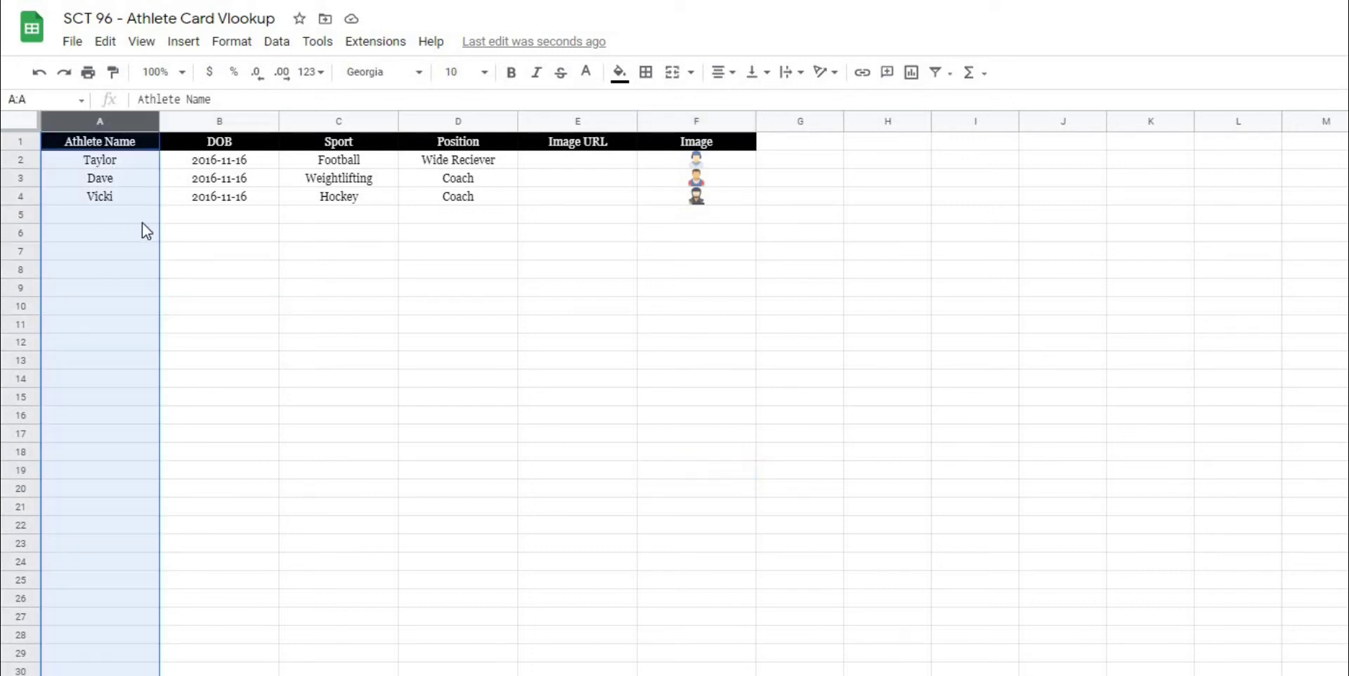
click(213, 200)
click(223, 287)
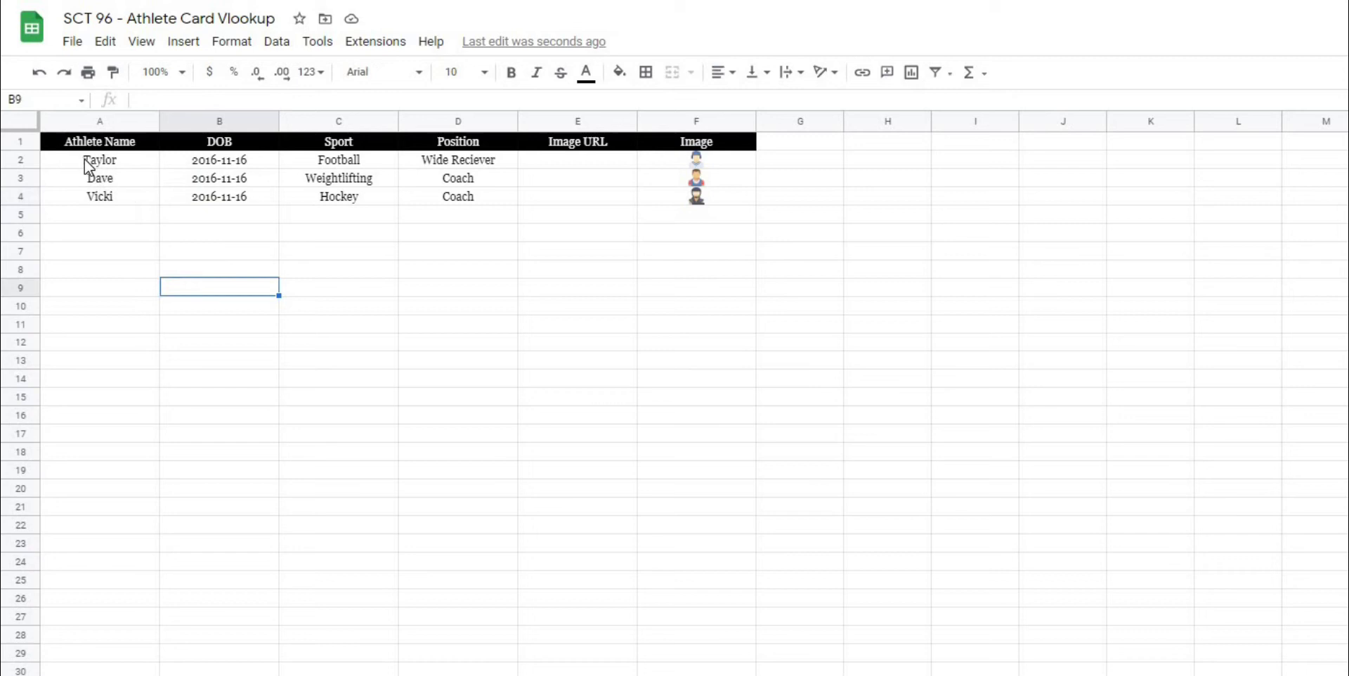
click(84, 159)
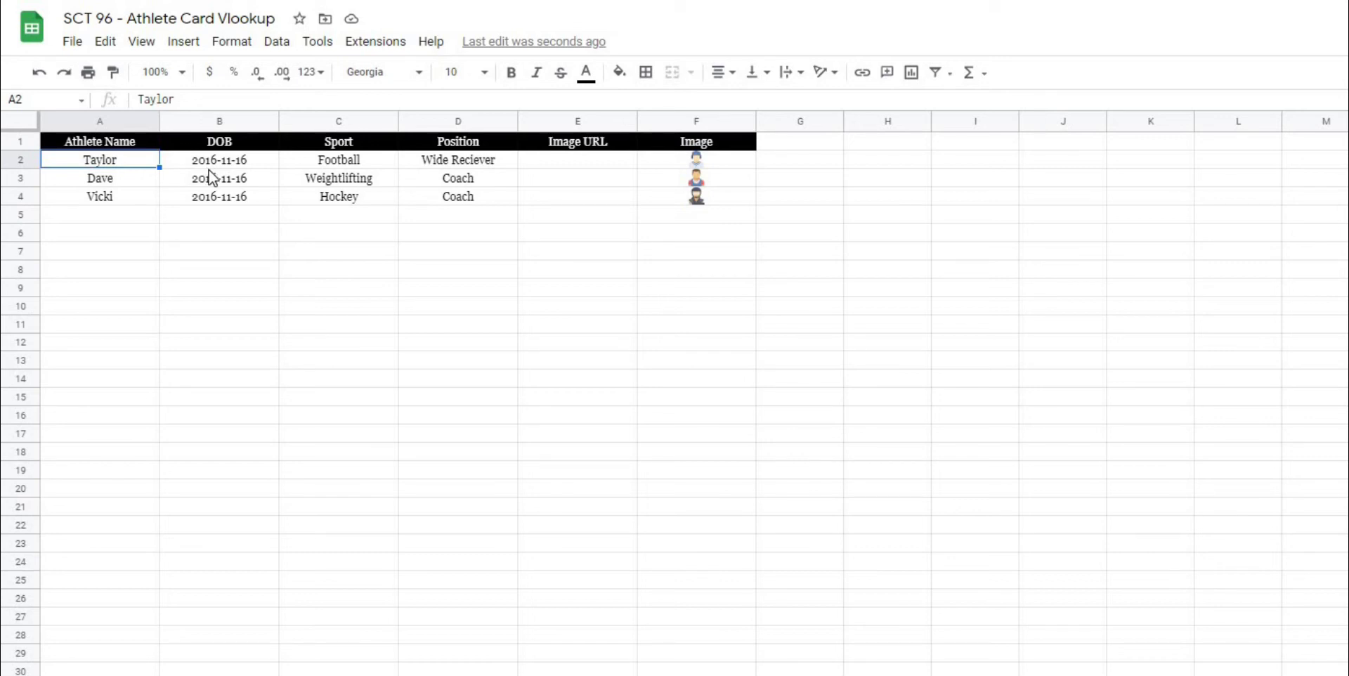
click(315, 162)
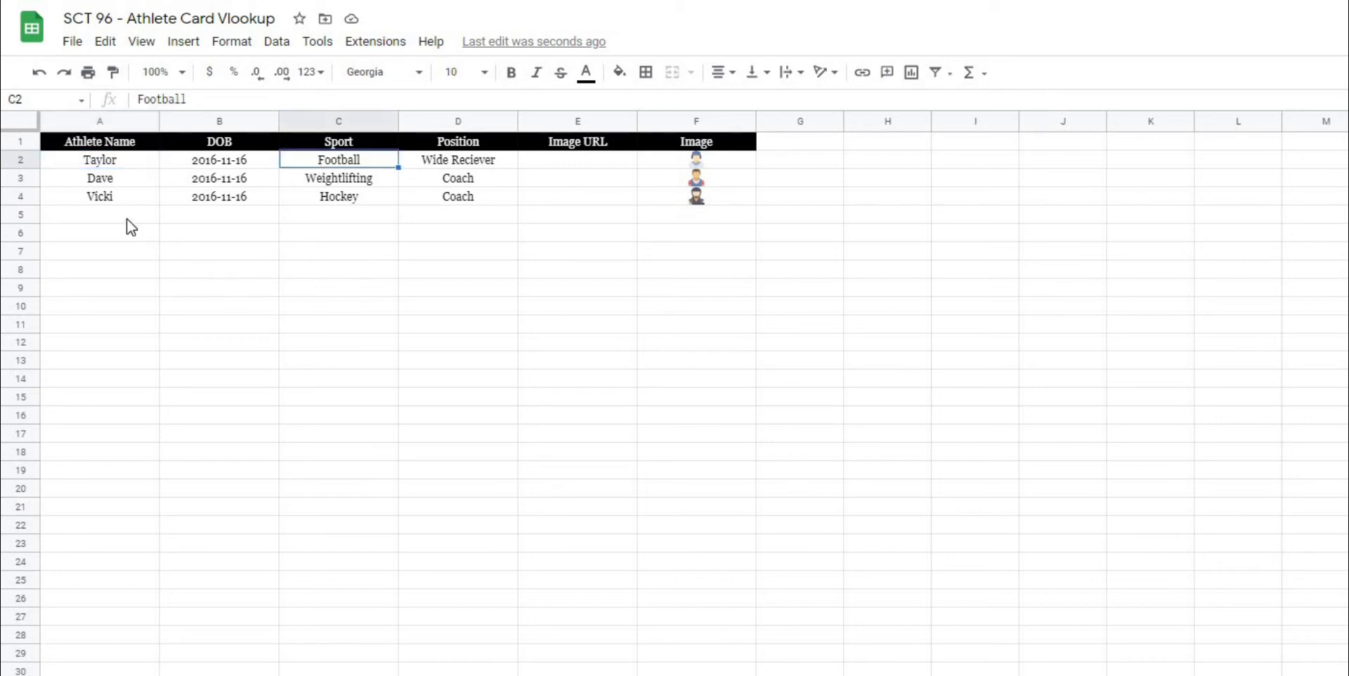
click(77, 166)
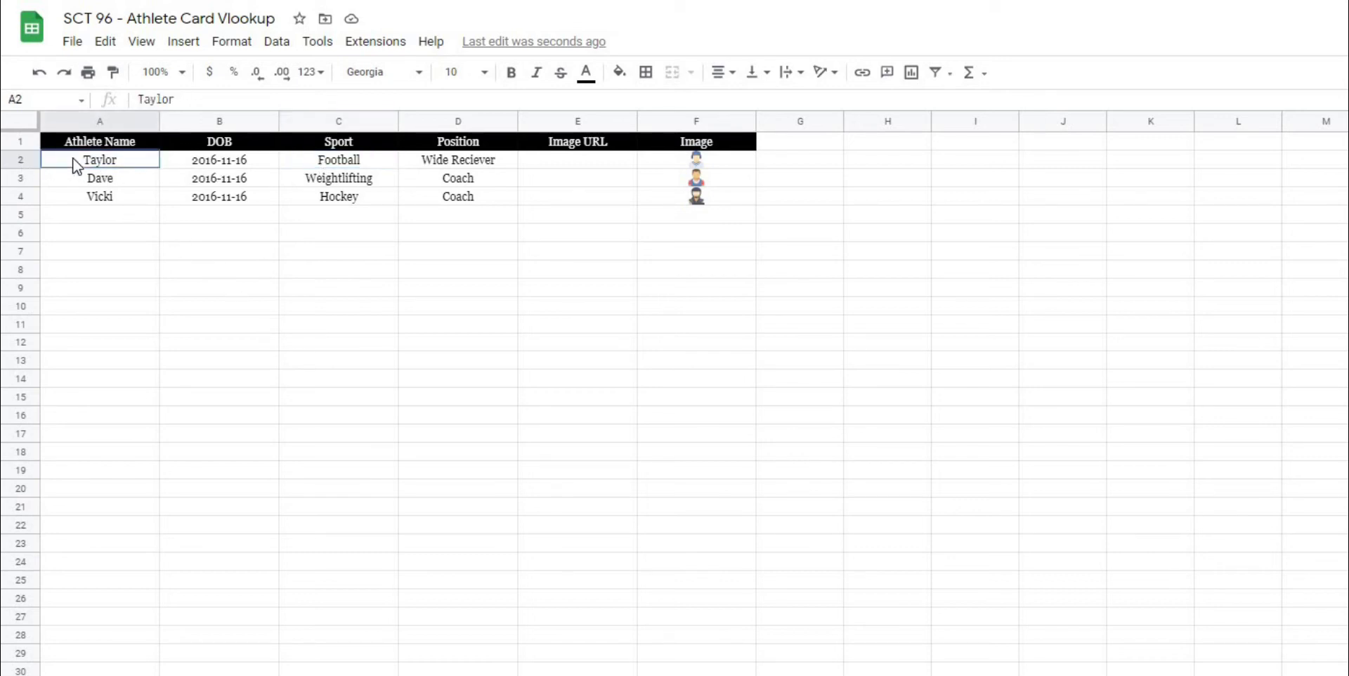
drag(98, 161, 353, 160)
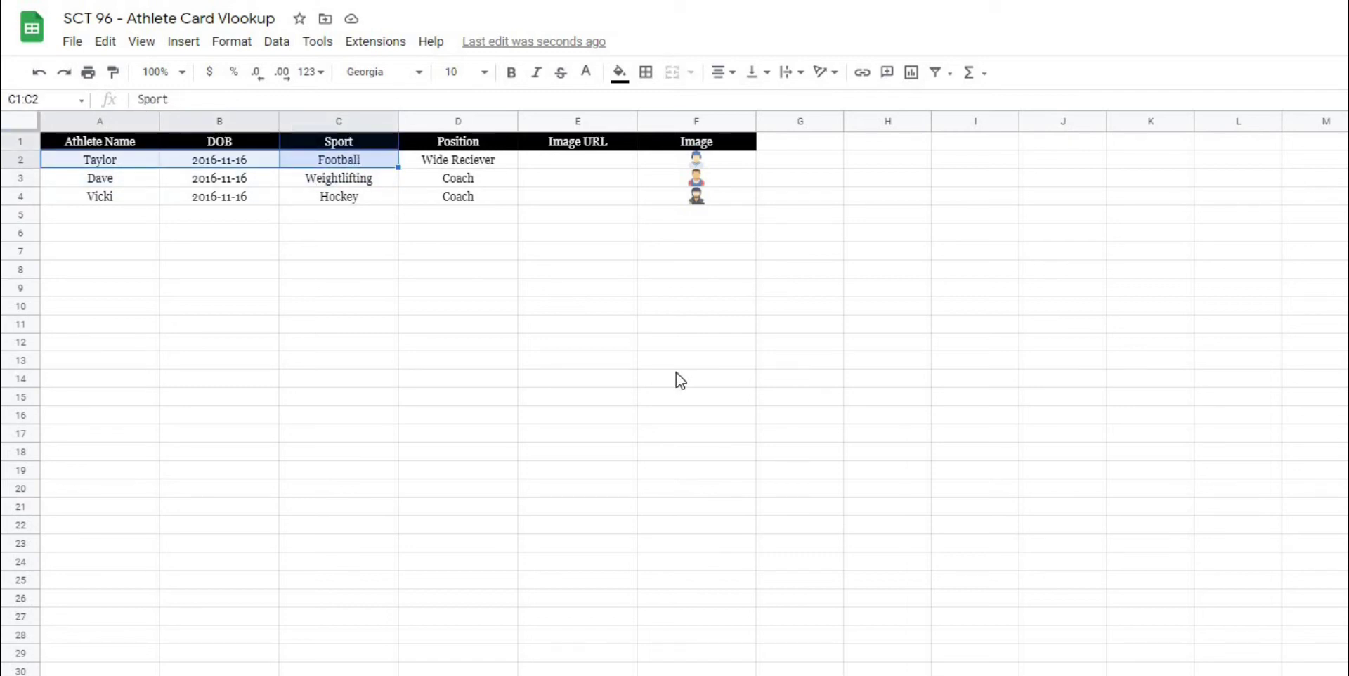
click(475, 457)
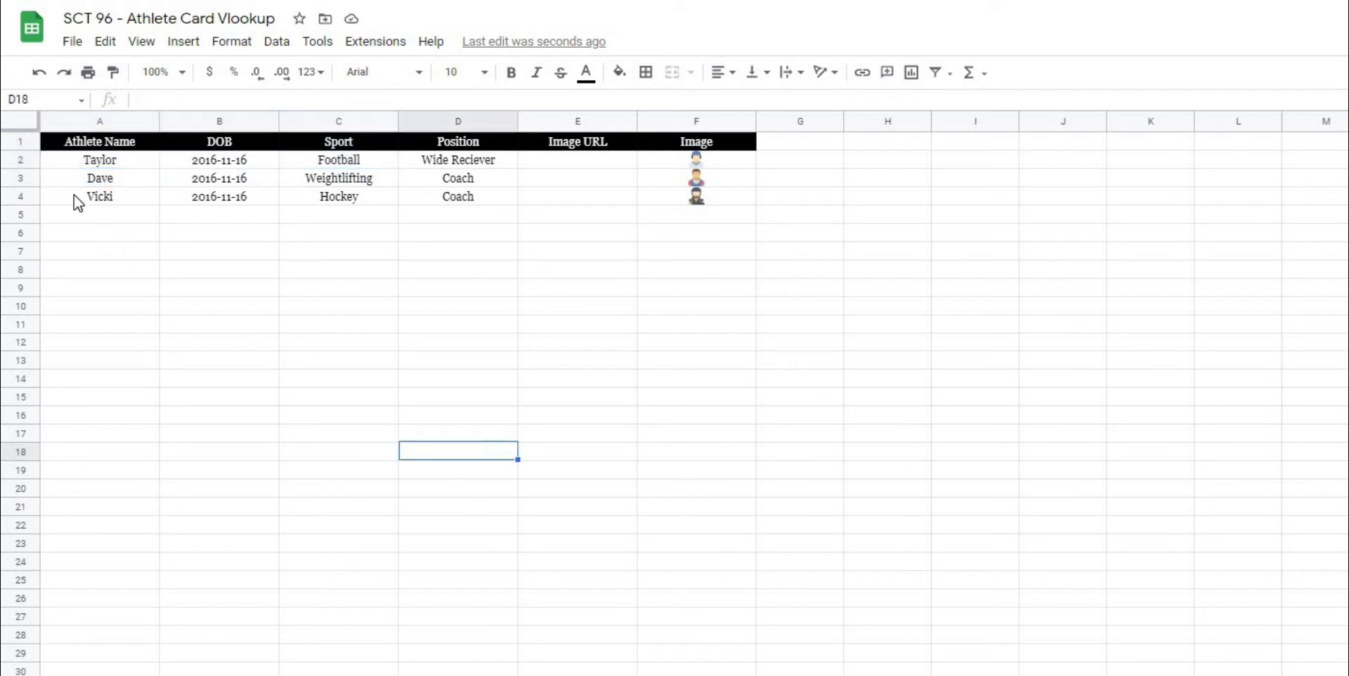
drag(71, 202, 388, 199)
ctrl+drag(365, 157, 365, 198)
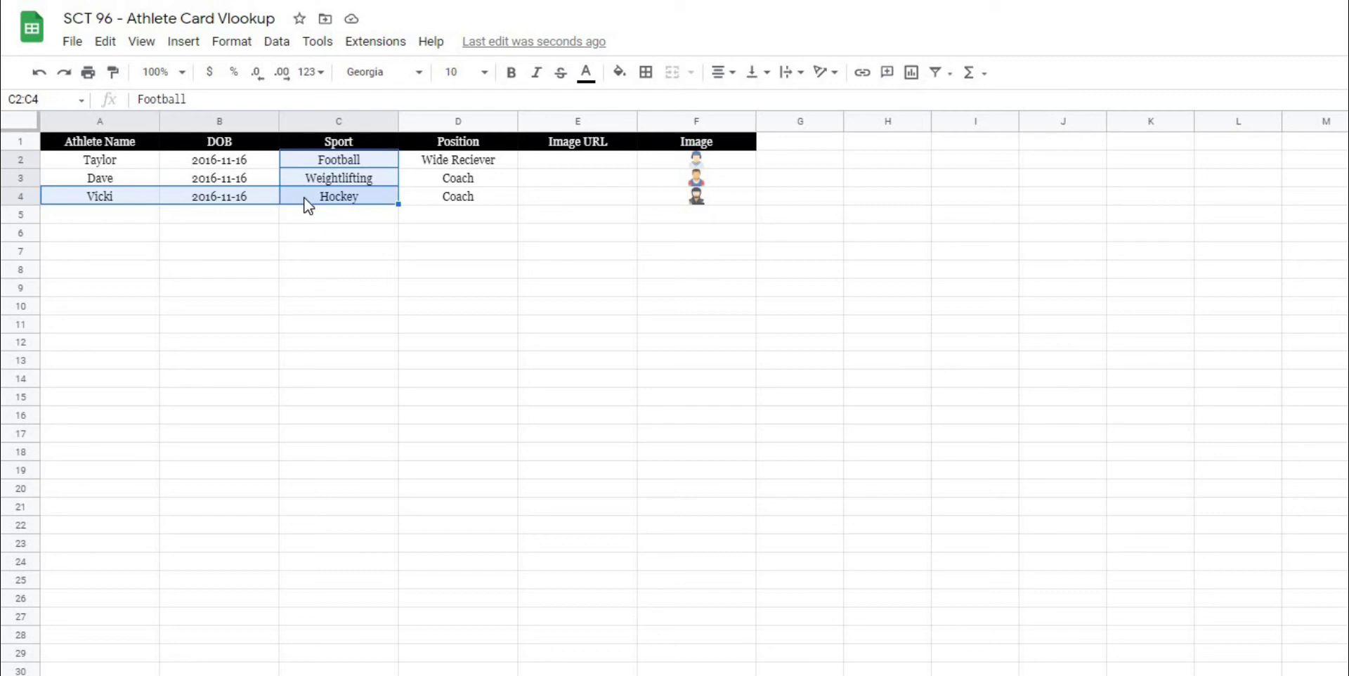
click(344, 231)
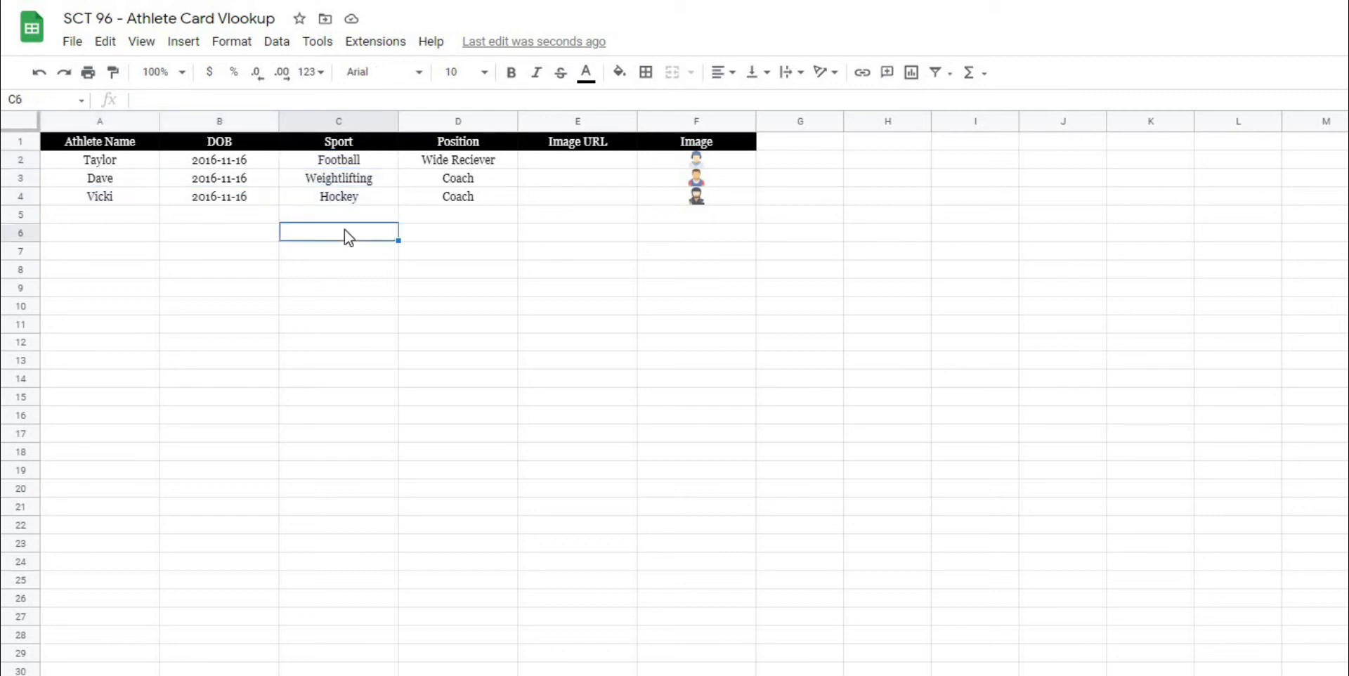
click(372, 361)
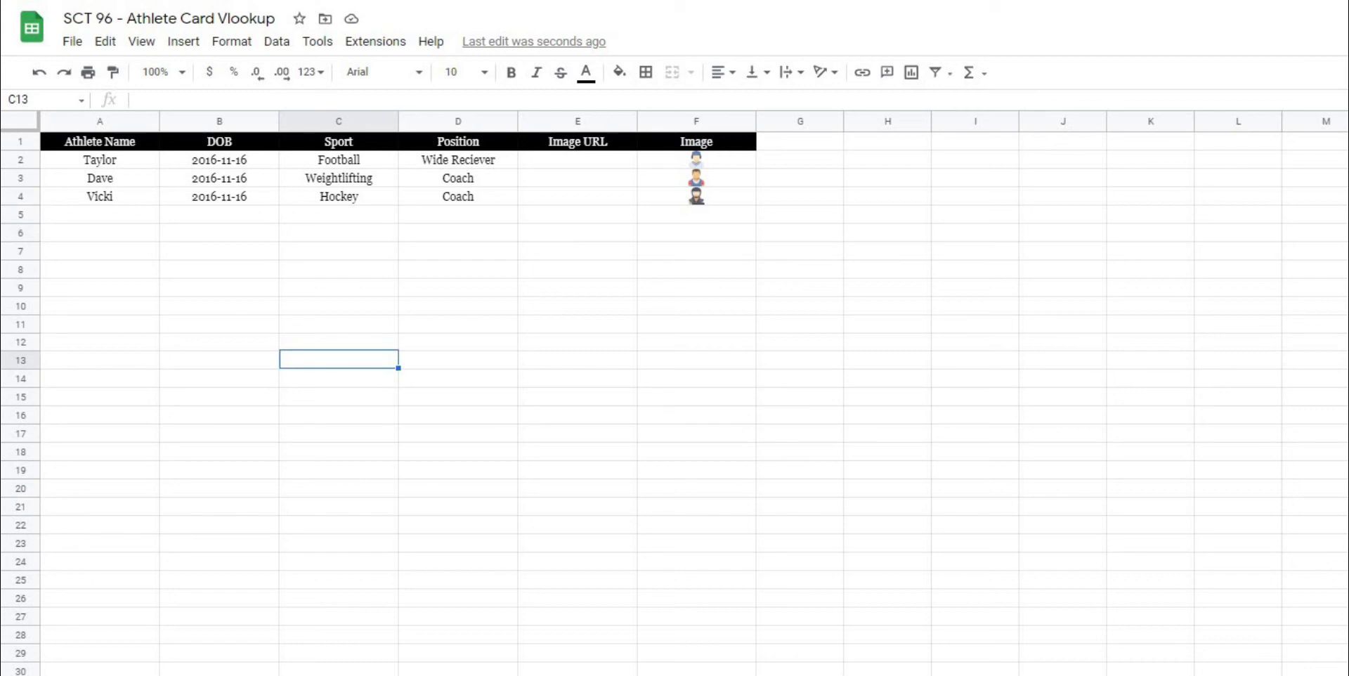
Step: Return to the card sheet, check the Sport formula, and select the Position cell F6:G7
key(ctrl+shift+Page_Down)
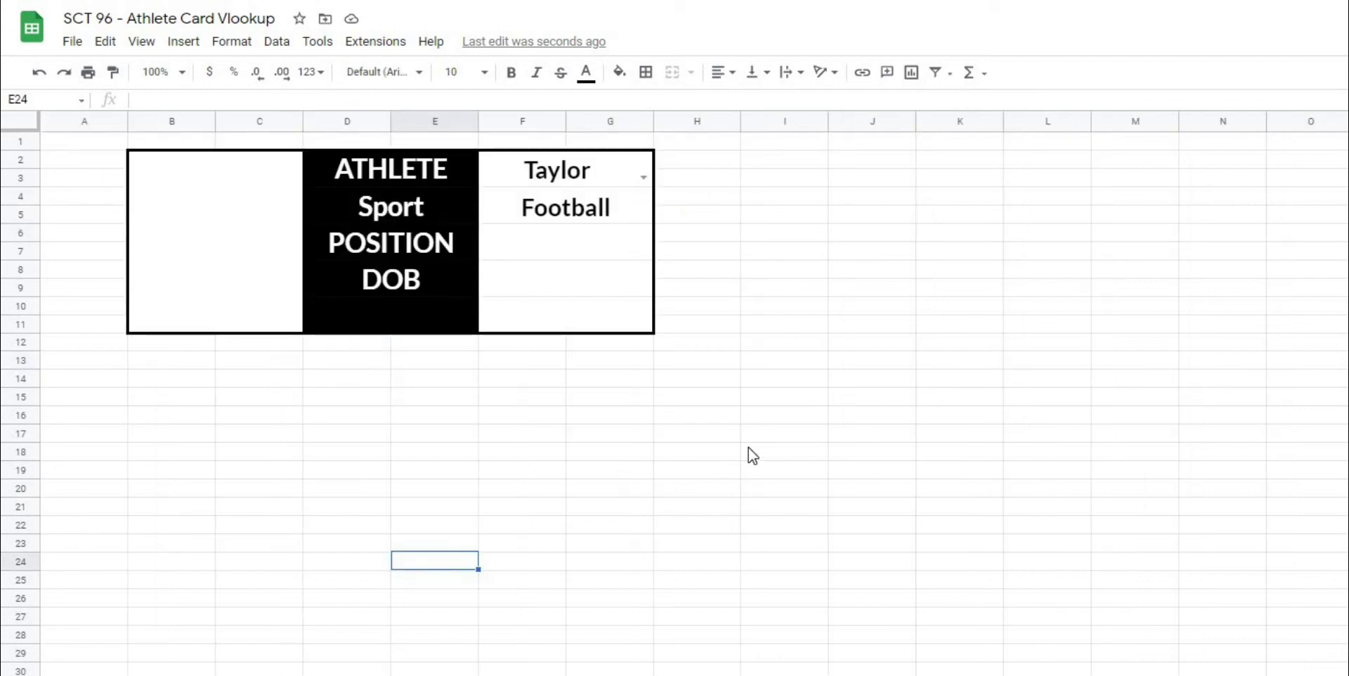
click(749, 449)
click(555, 245)
click(563, 205)
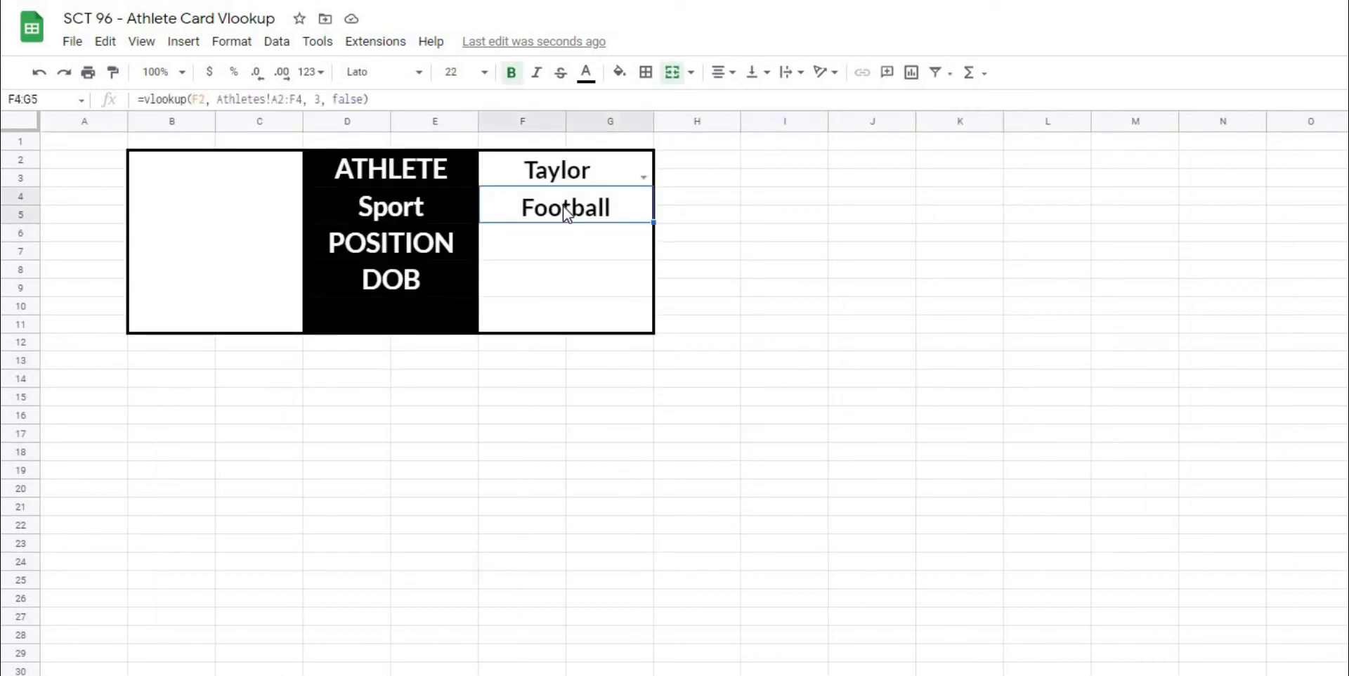
click(563, 246)
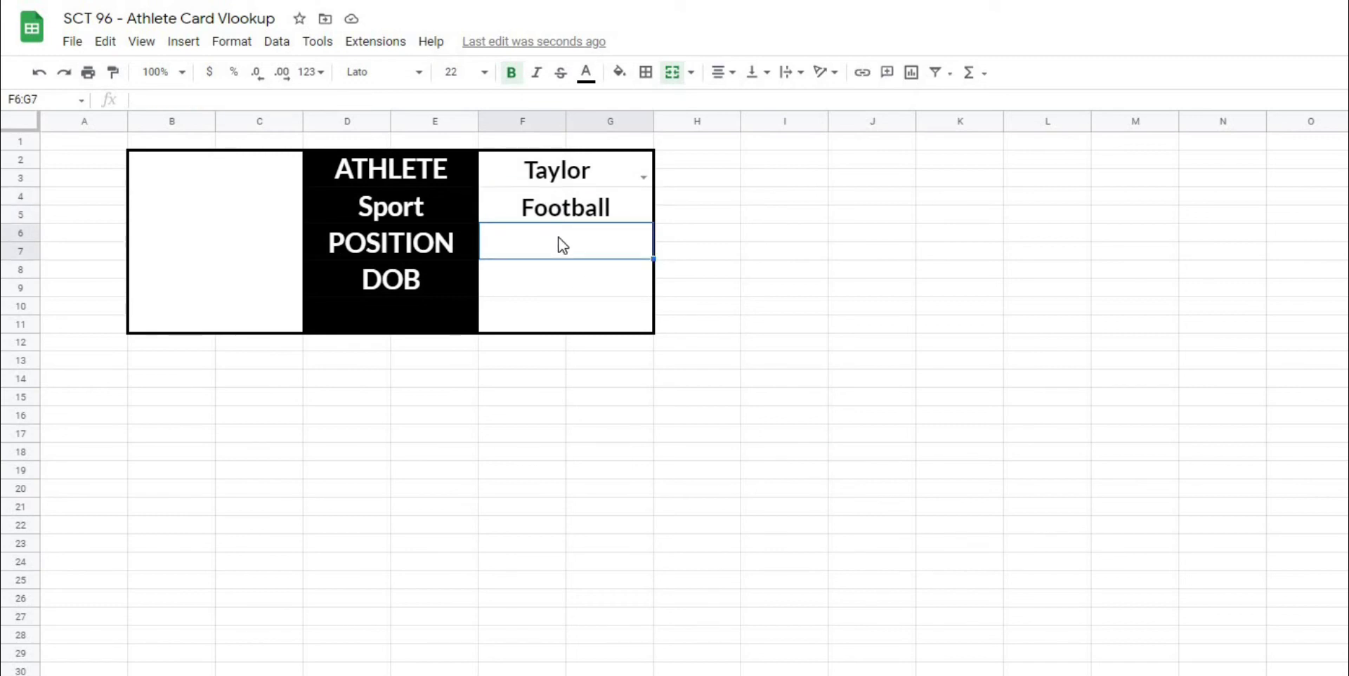
Step: Type =vlookup(F2, Athletes!A2:F4, 4, false) into the Position cell
text(=vlook)
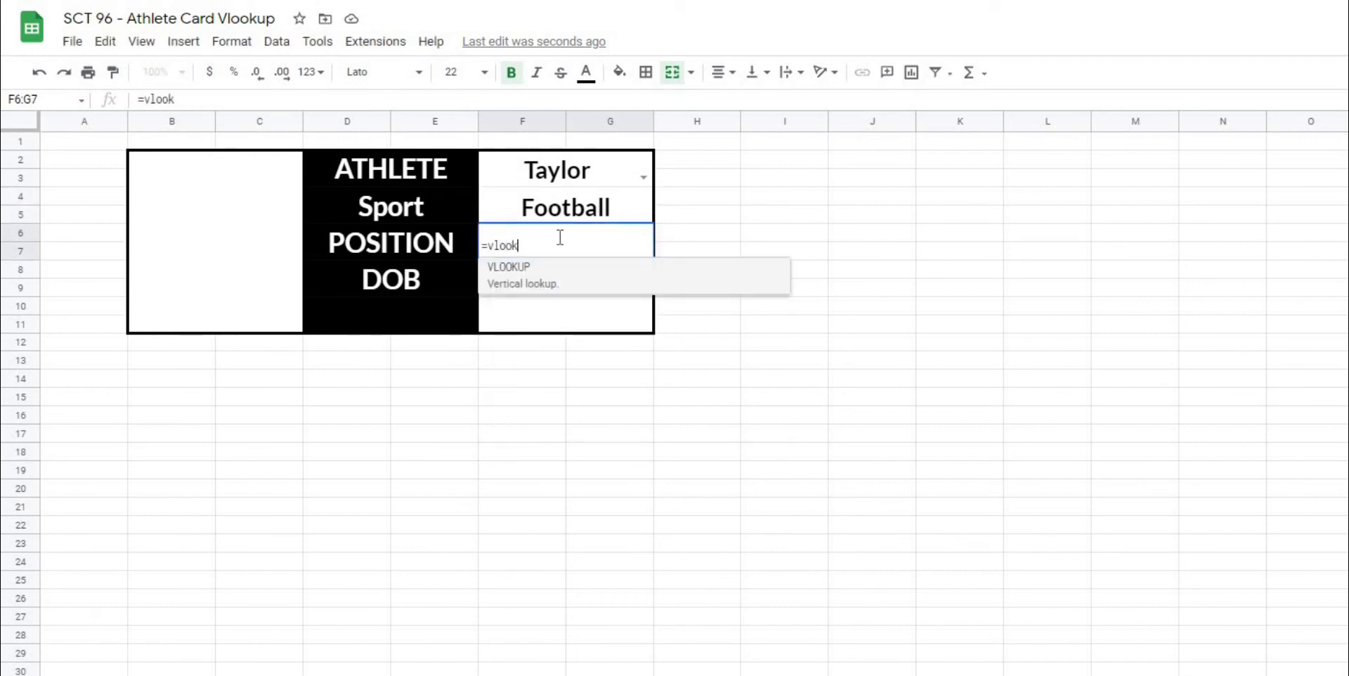
text(up()
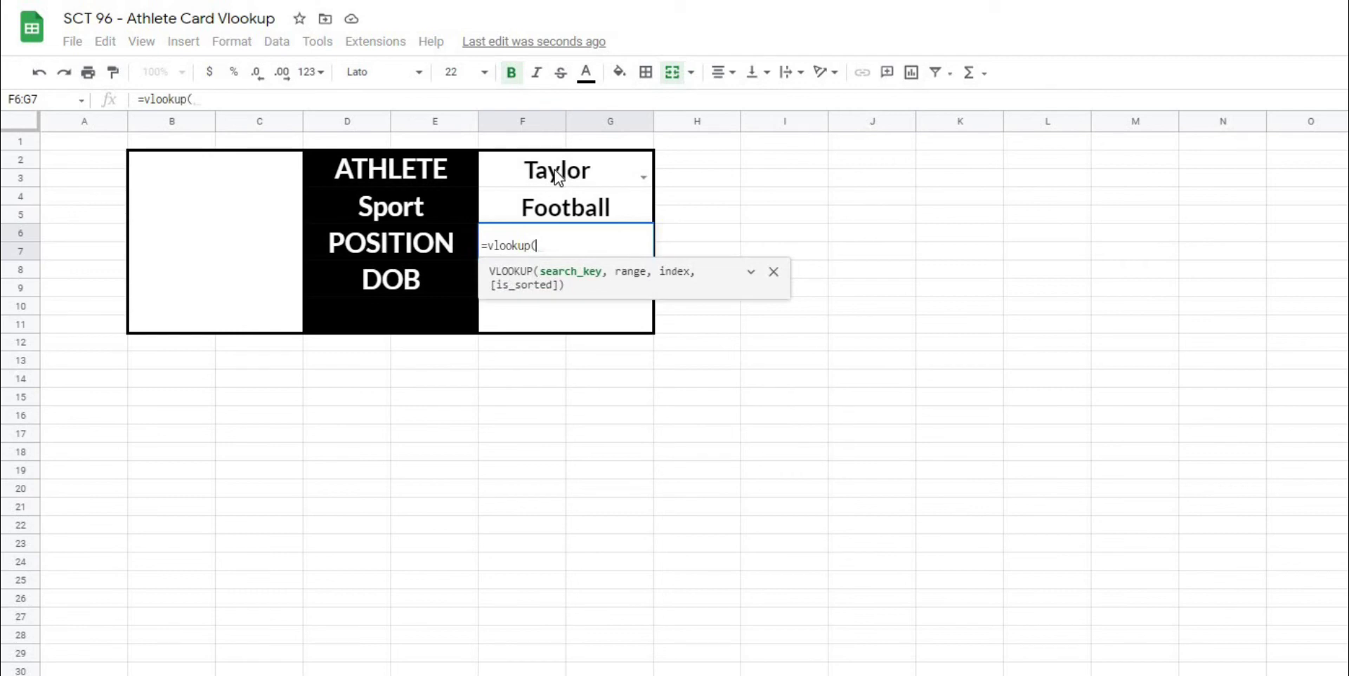
click(555, 171)
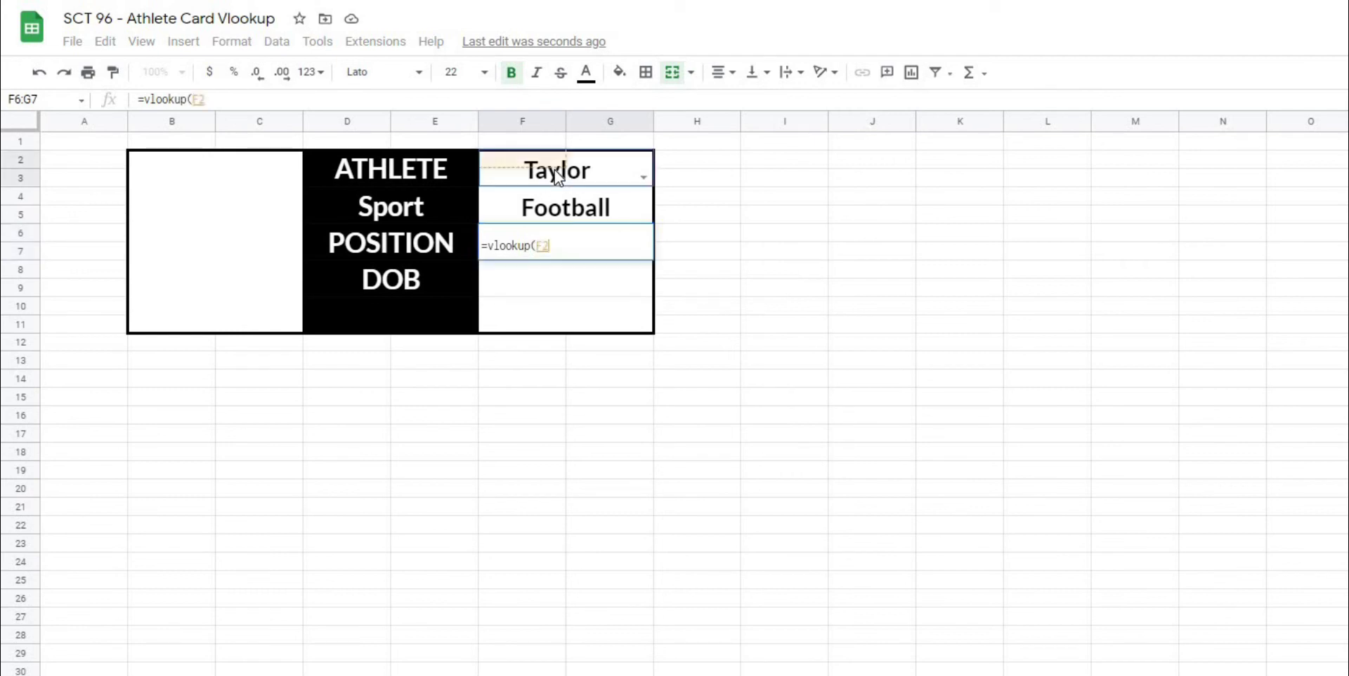
click(348, 100)
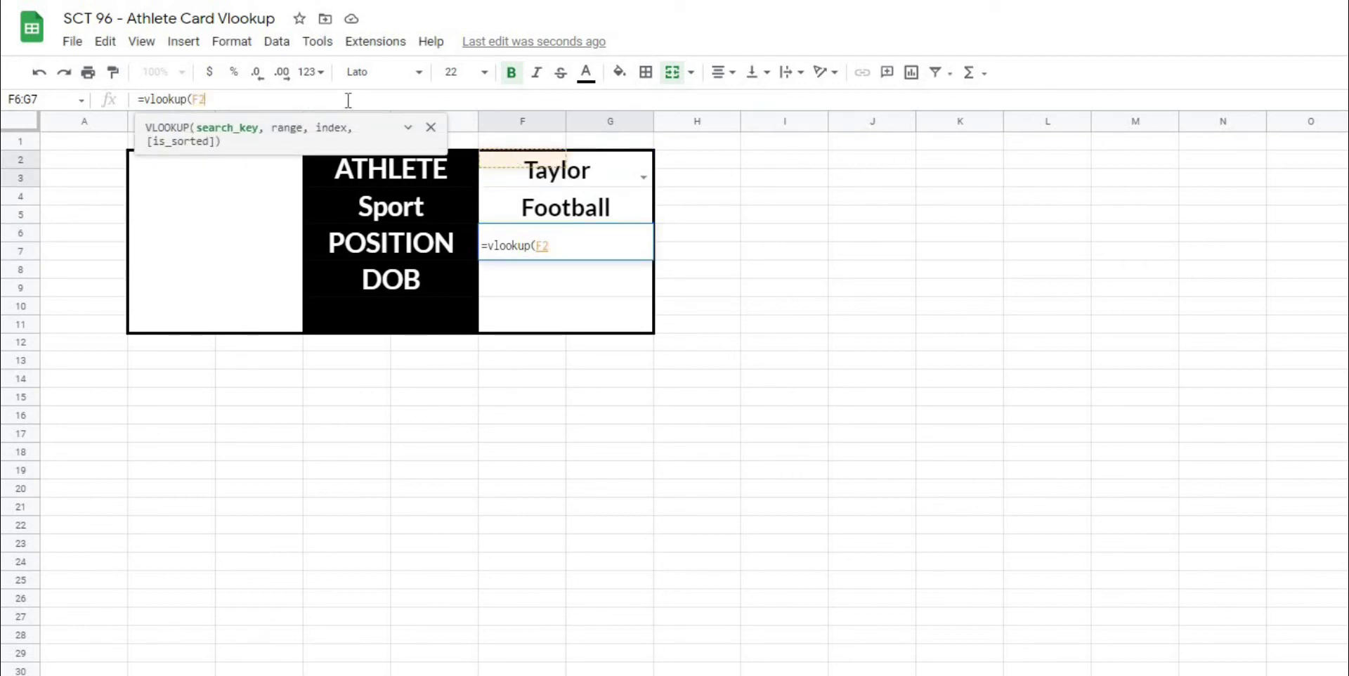
text(,)
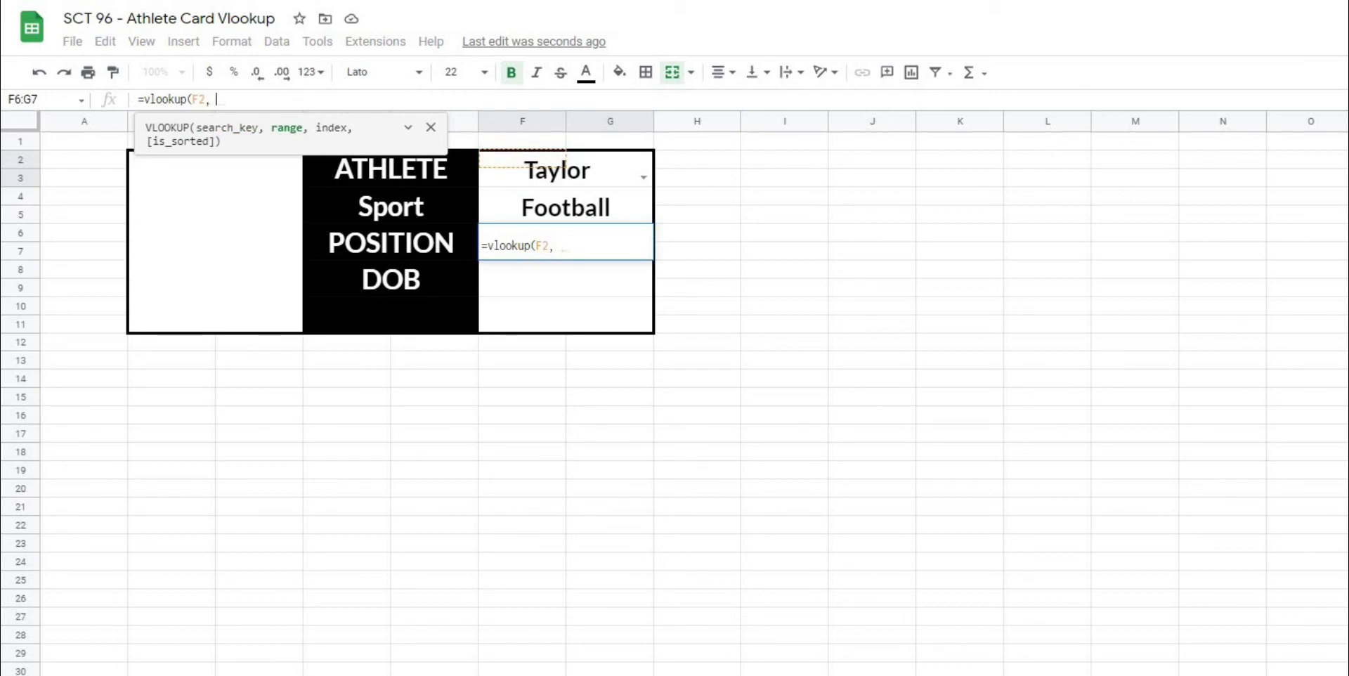
key(ctrl+shift+Page_Up)
drag(99, 166, 668, 203)
click(350, 99)
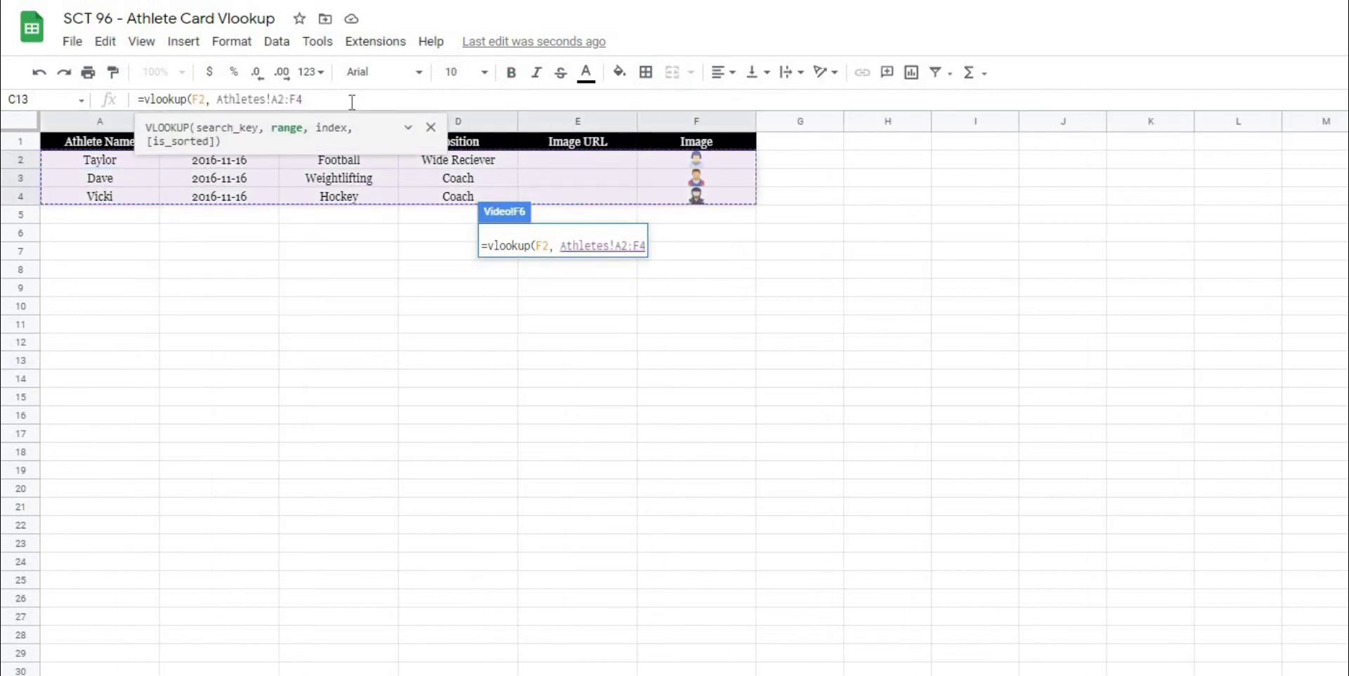
text(, )
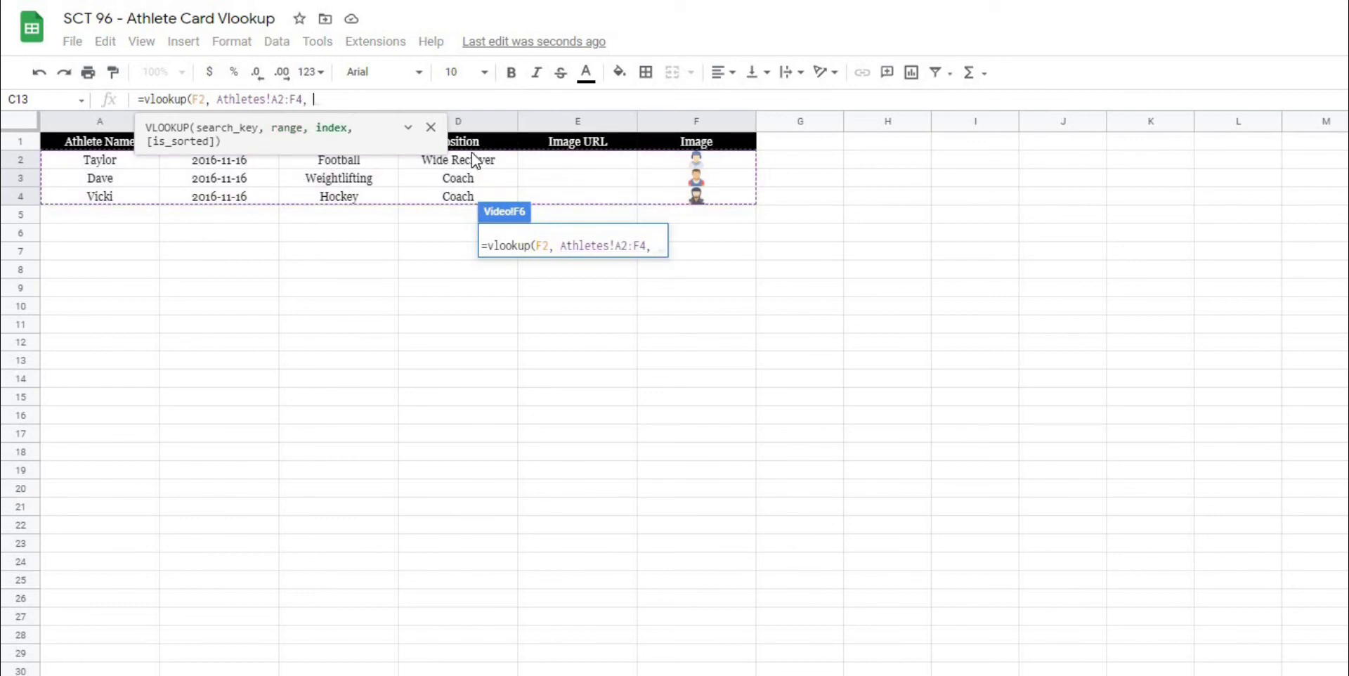
text(4)
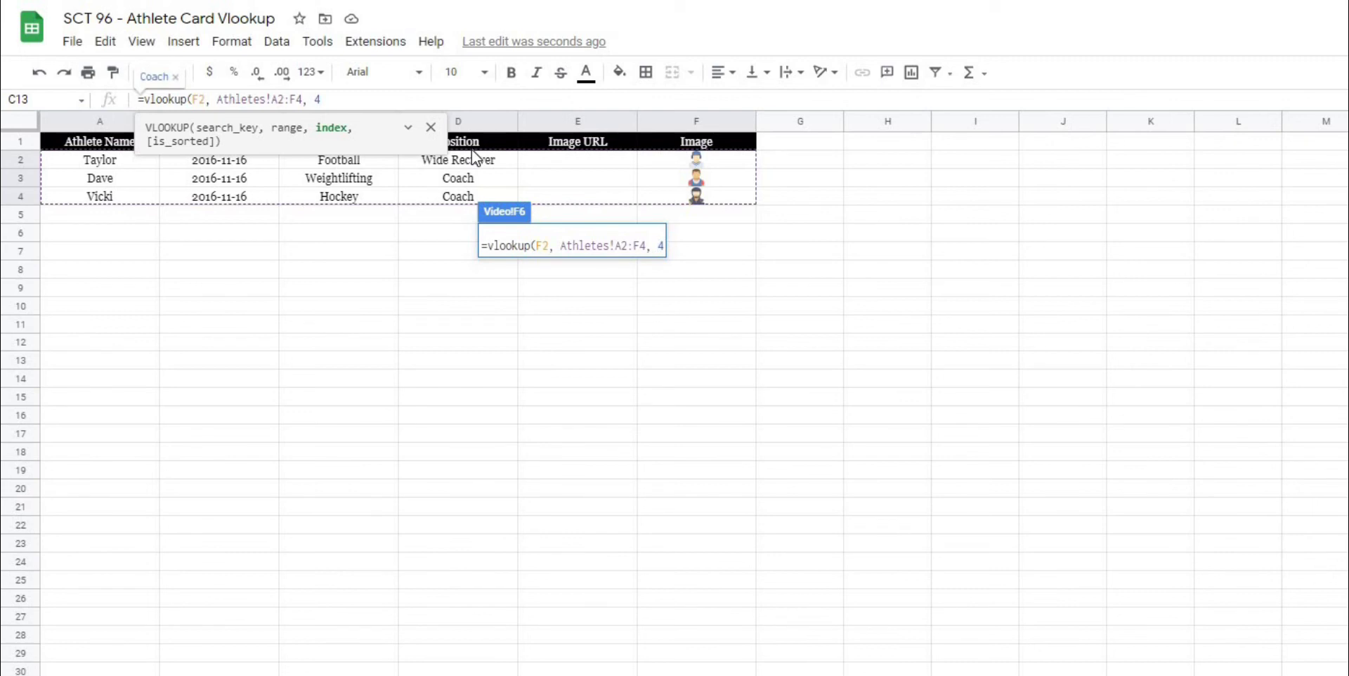
text(, )
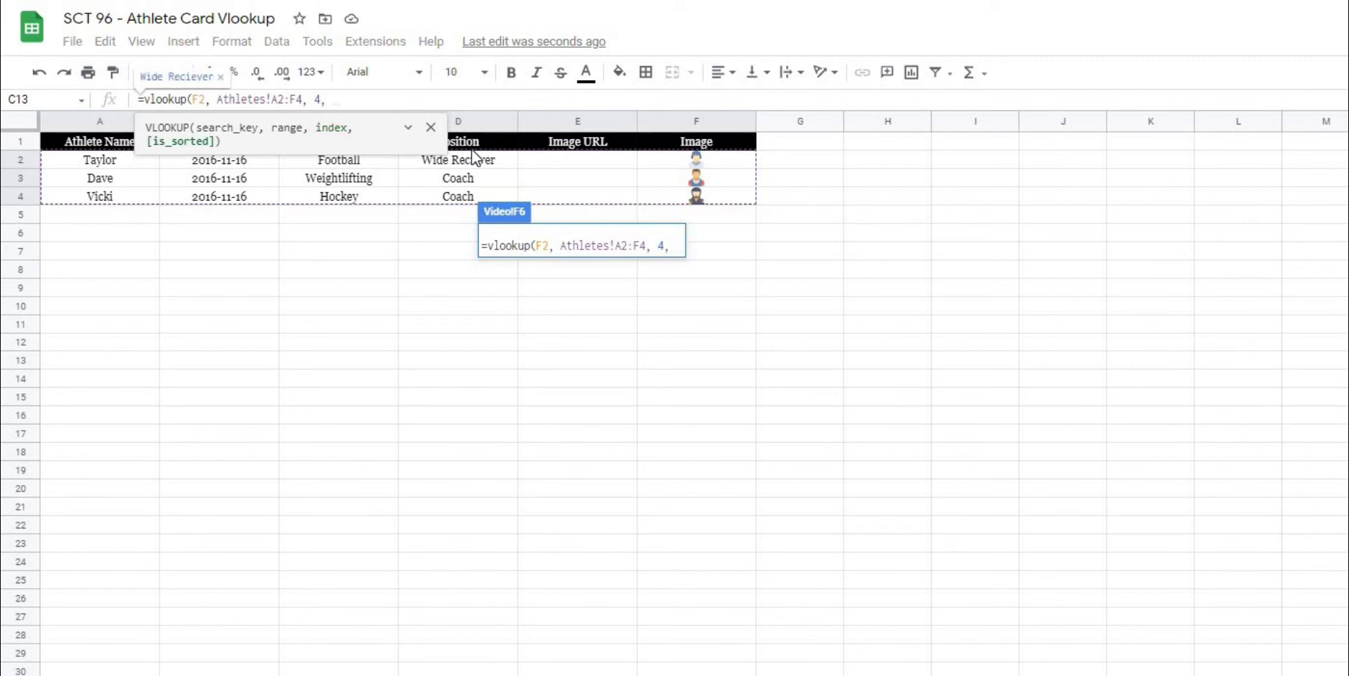
text(fals)
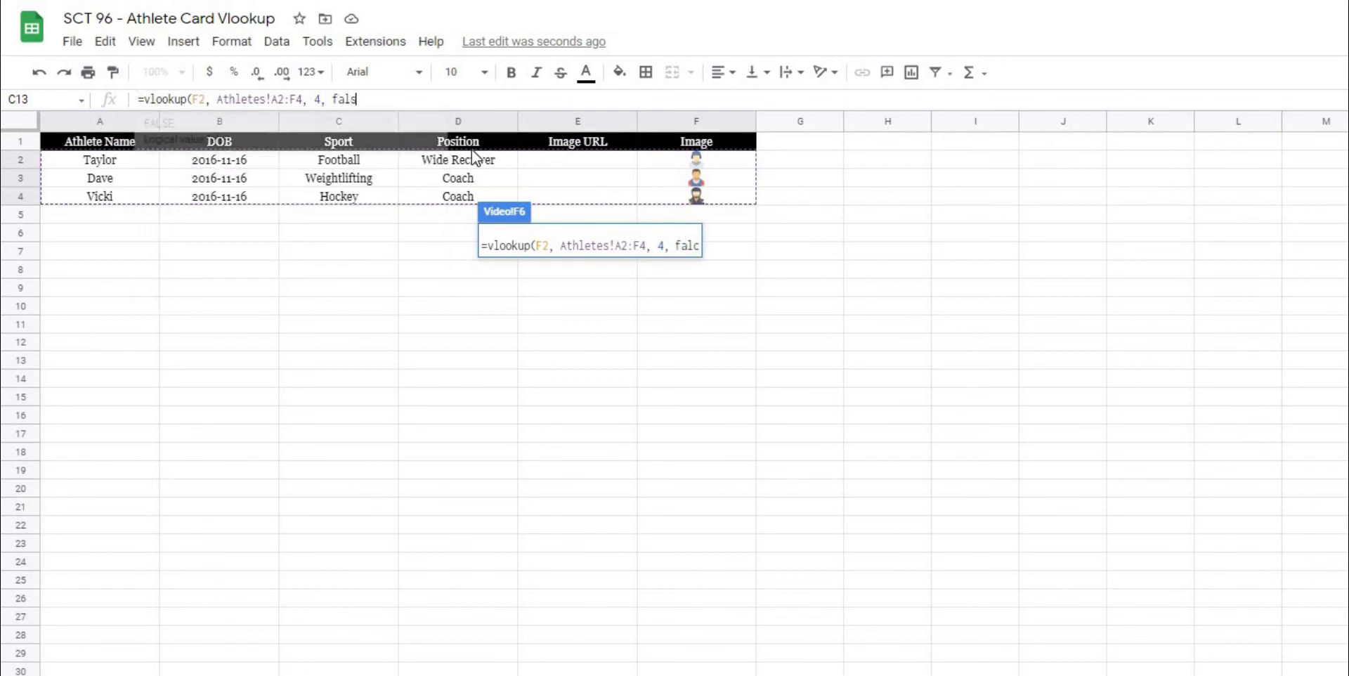
text(e))
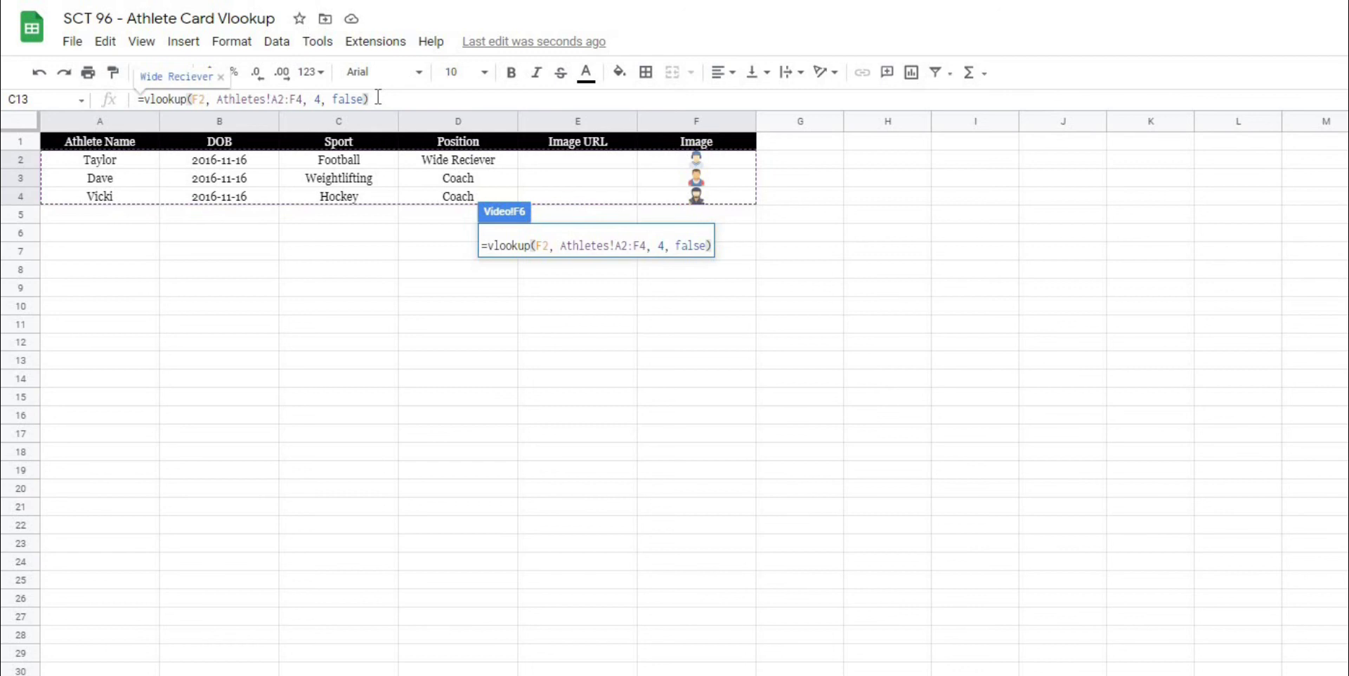
Step: Commit the Position lookup, then enter =vlookup(F2, Athletes!A2:F4, 2, false) for DOB, showing 2016-11-16
key(Return)
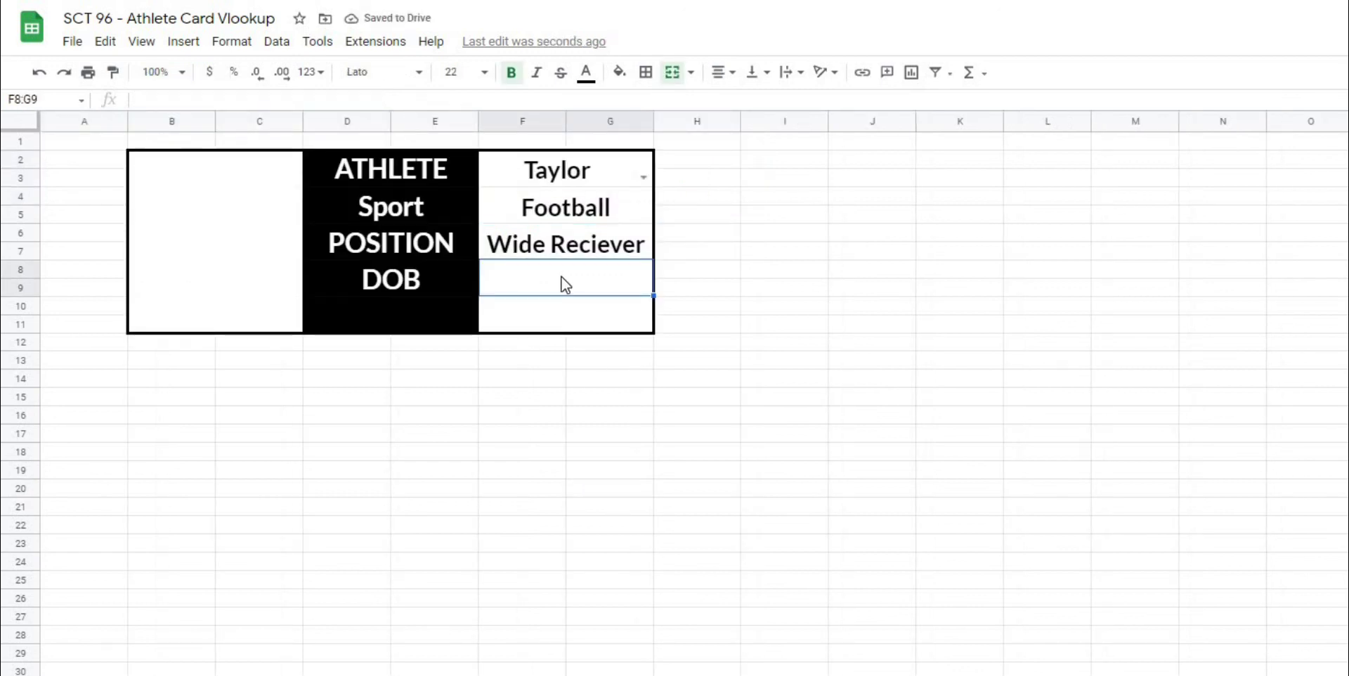
text(=vl)
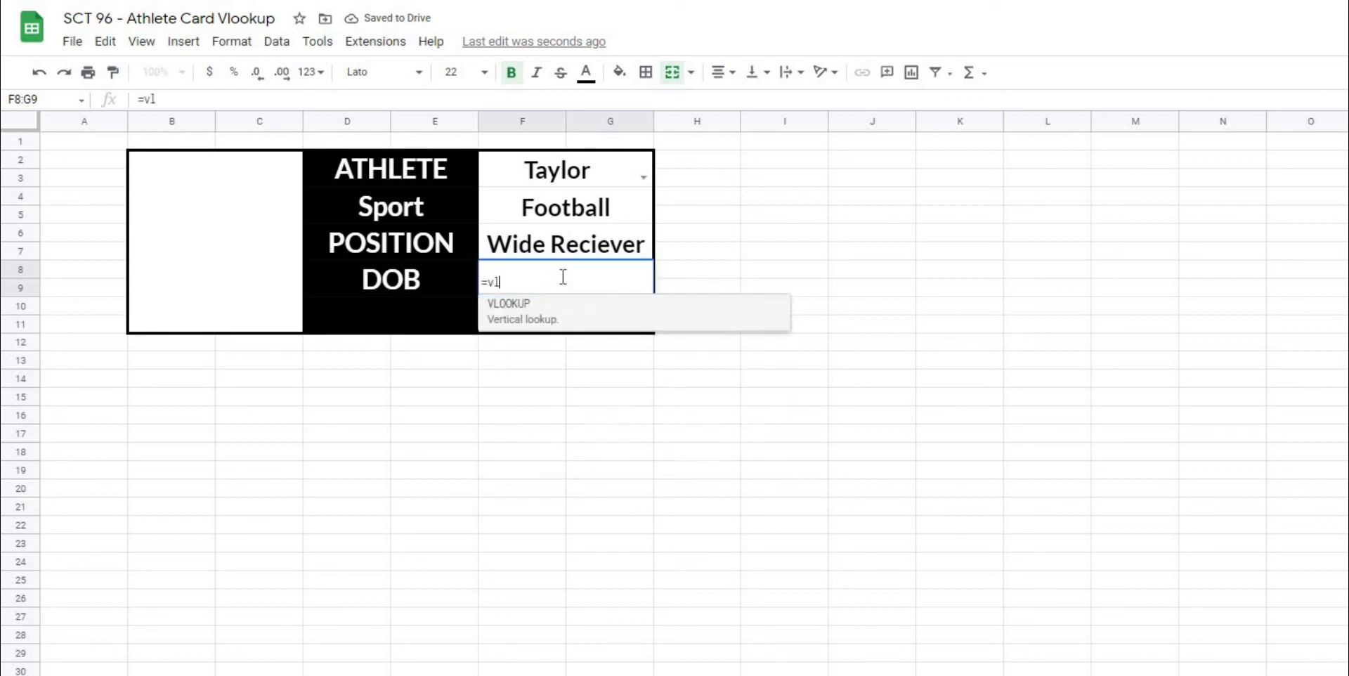
text(ookup()
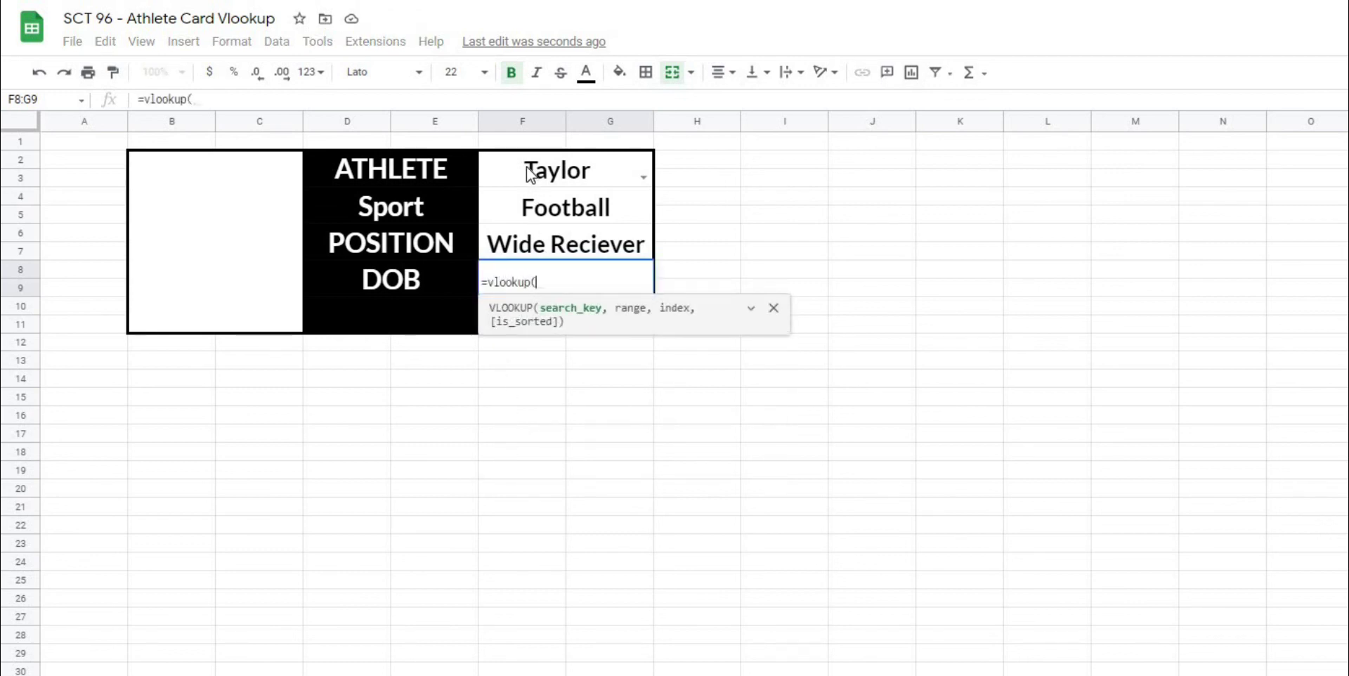
click(527, 169)
text(,)
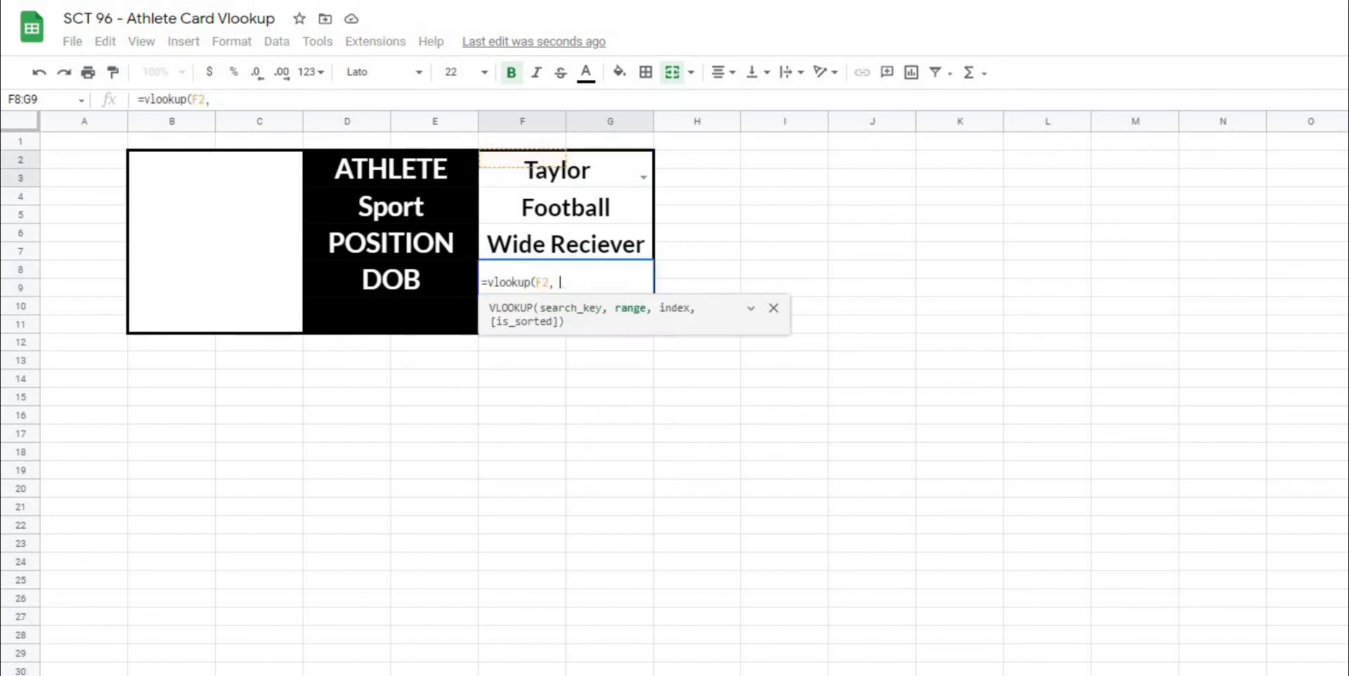
key(ctrl+shift+Page_Up)
drag(63, 157, 700, 193)
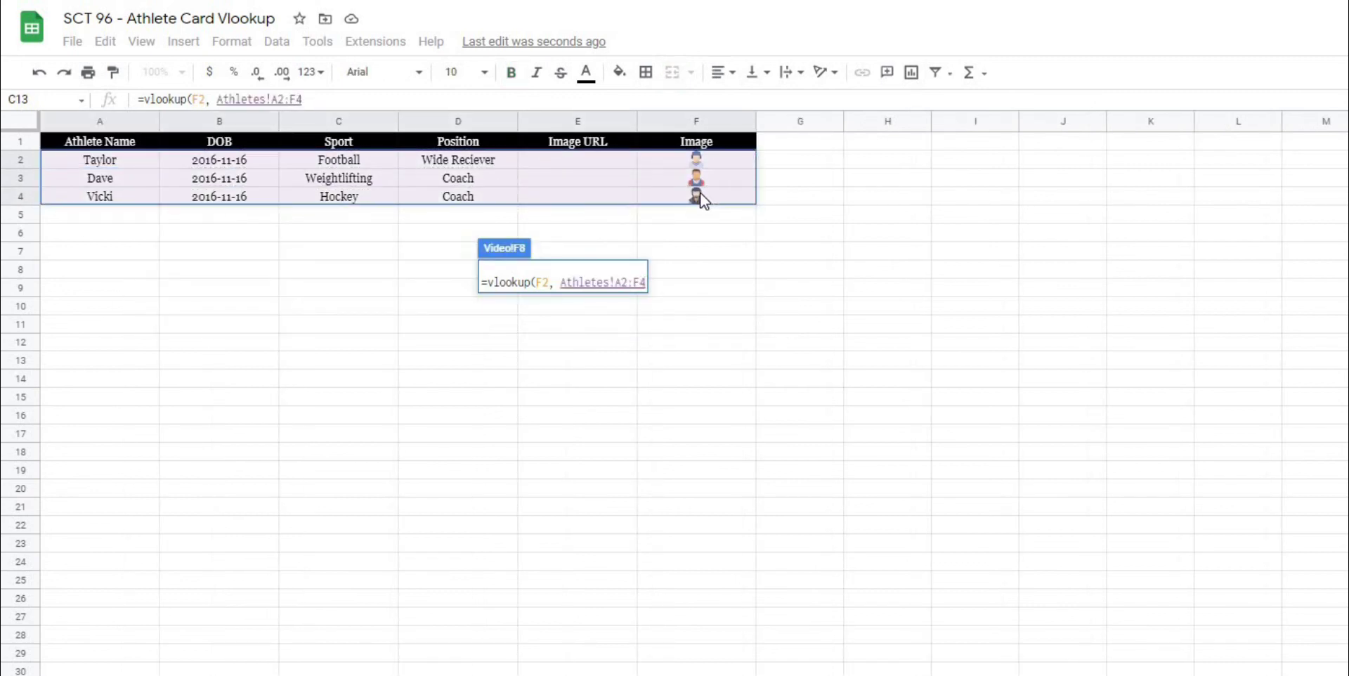
text(, )
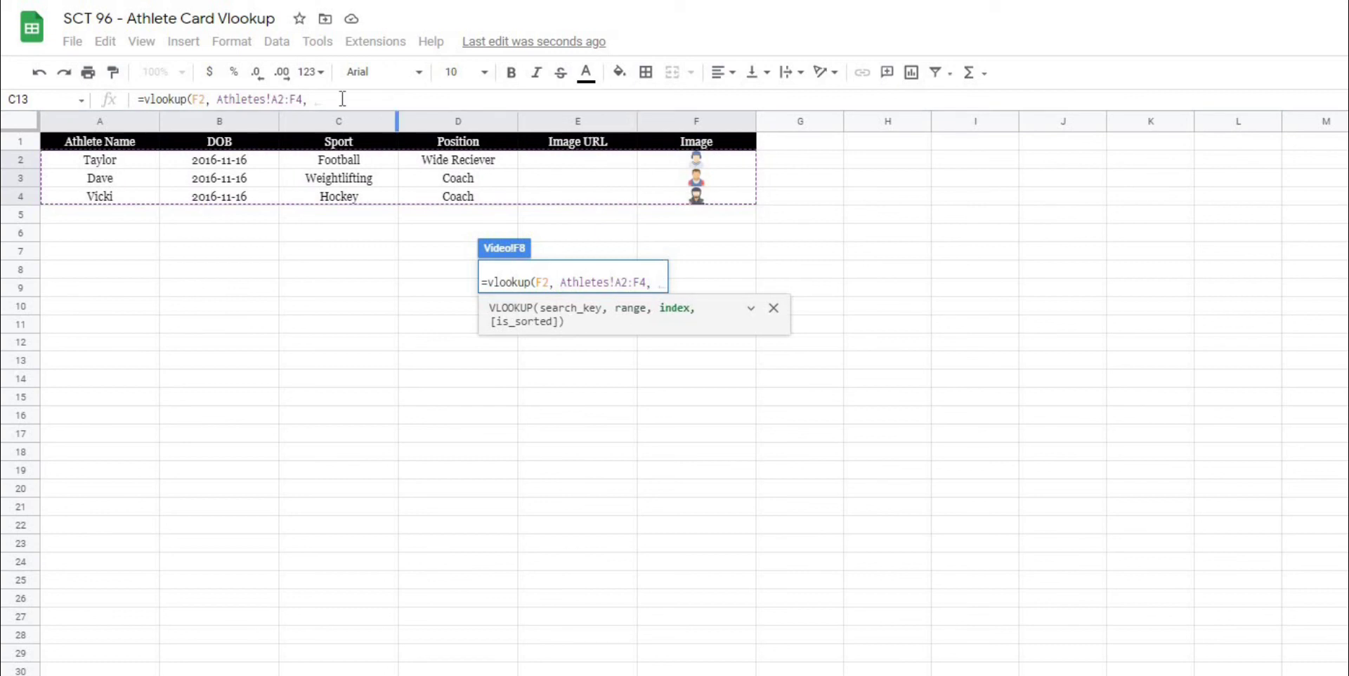
text(2, false))
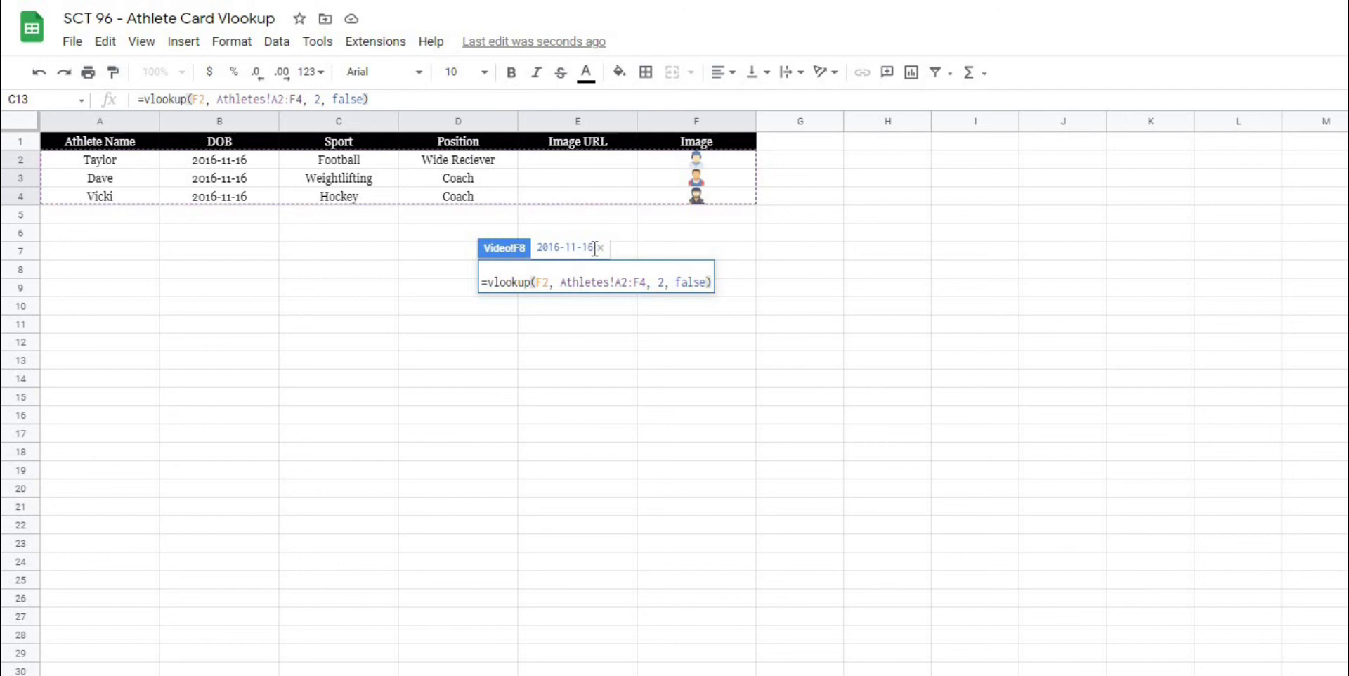
key(Return)
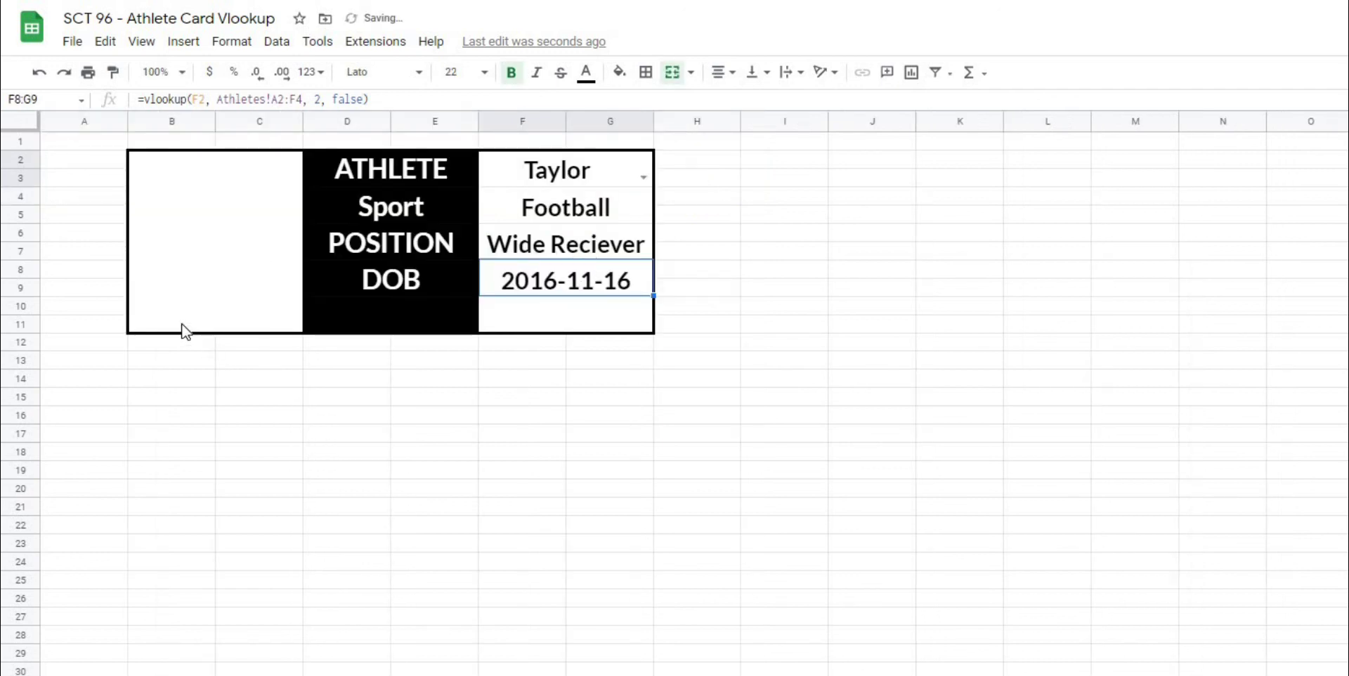
click(223, 310)
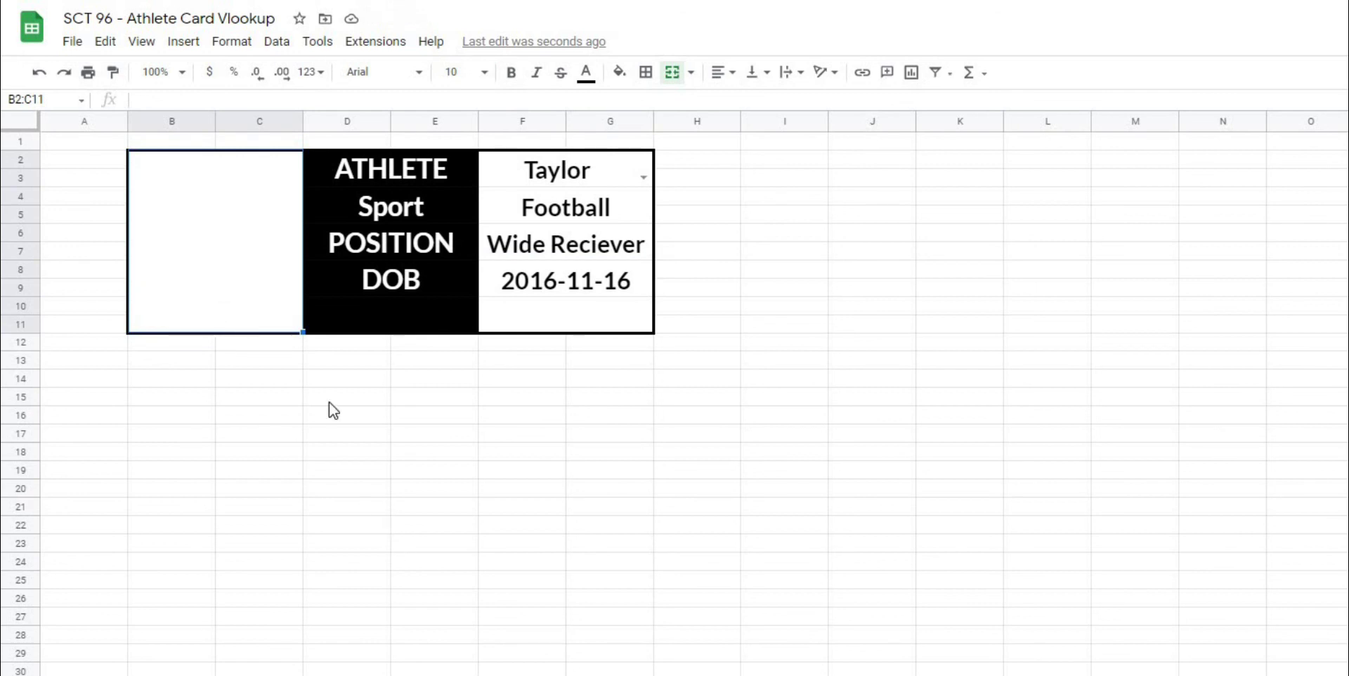
Step: Enter =vlookup(F2, Athletes!A2:F4, 6, false) in photo area B2:C11 to show Taylor's picture
click(436, 543)
click(223, 242)
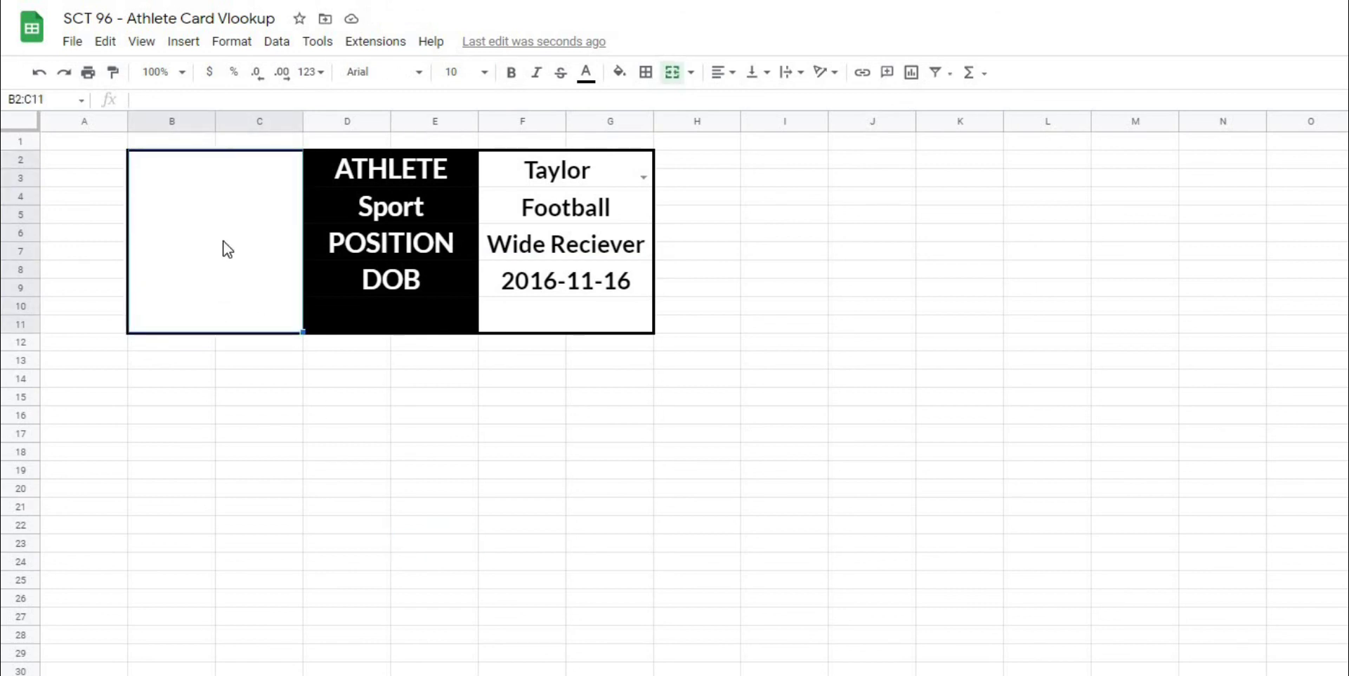
click(177, 98)
text(=)
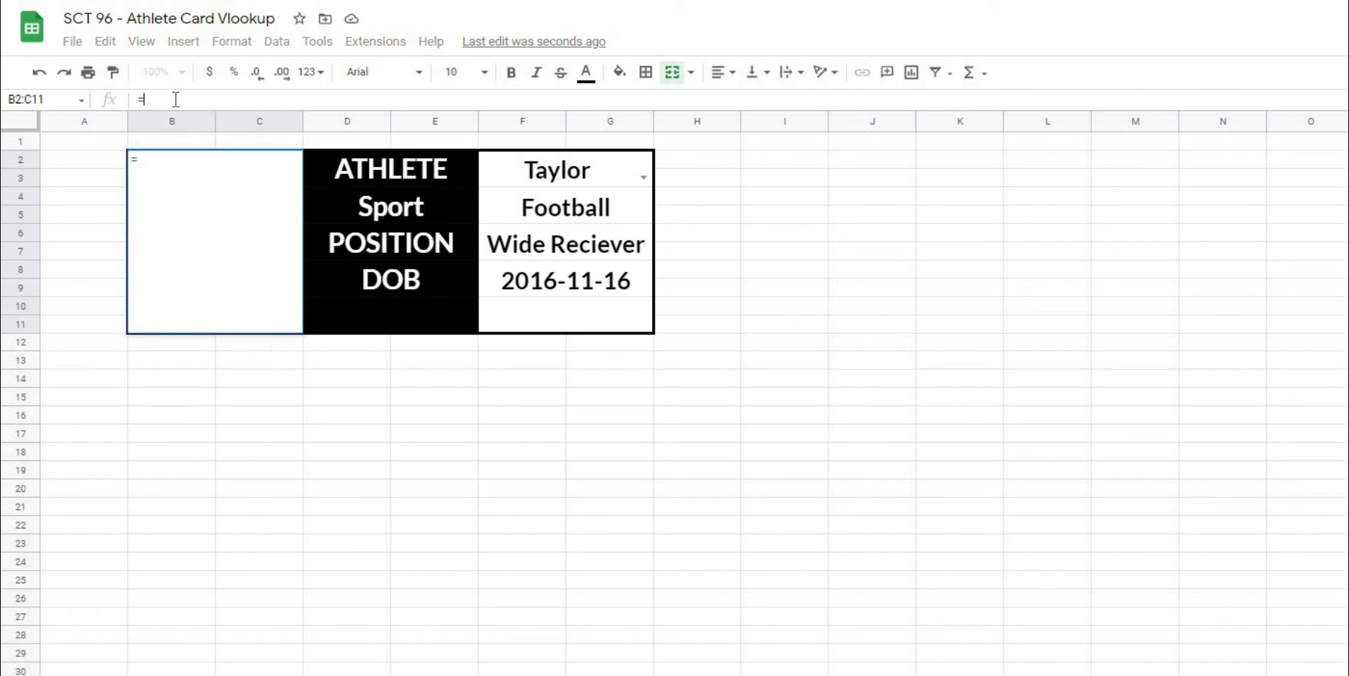
text(vlookup()
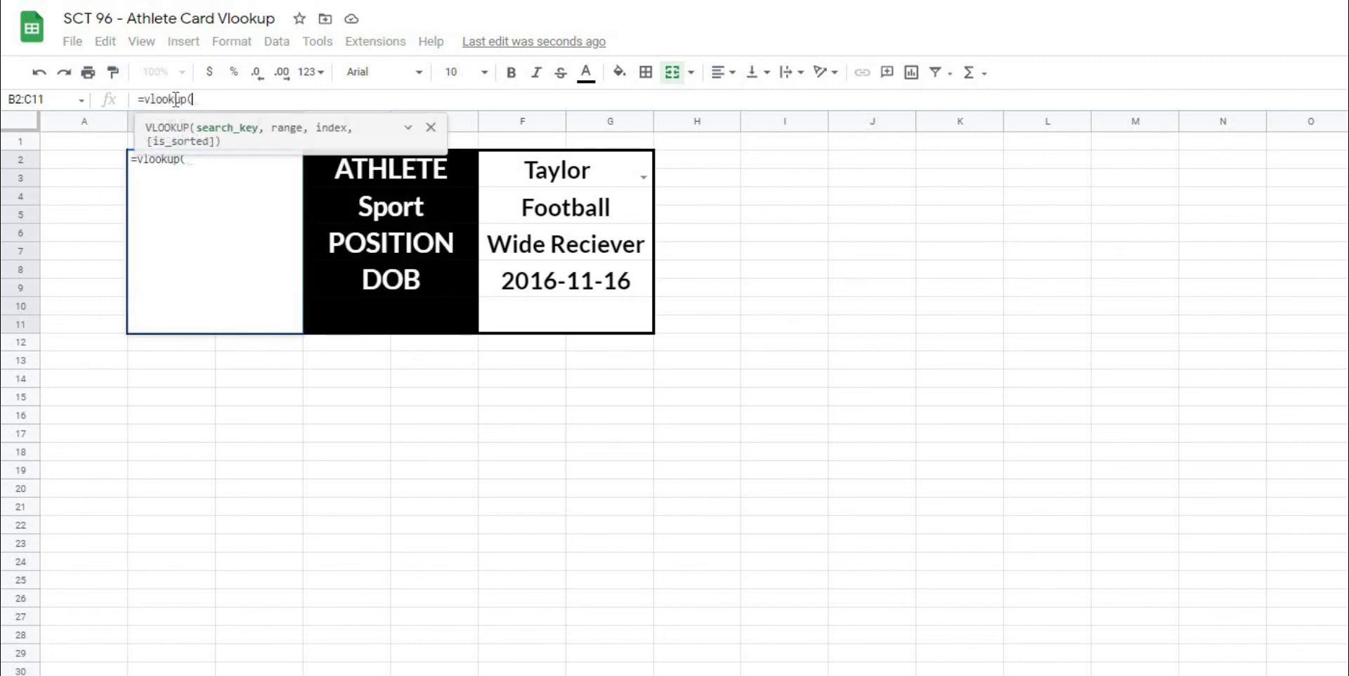
click(507, 168)
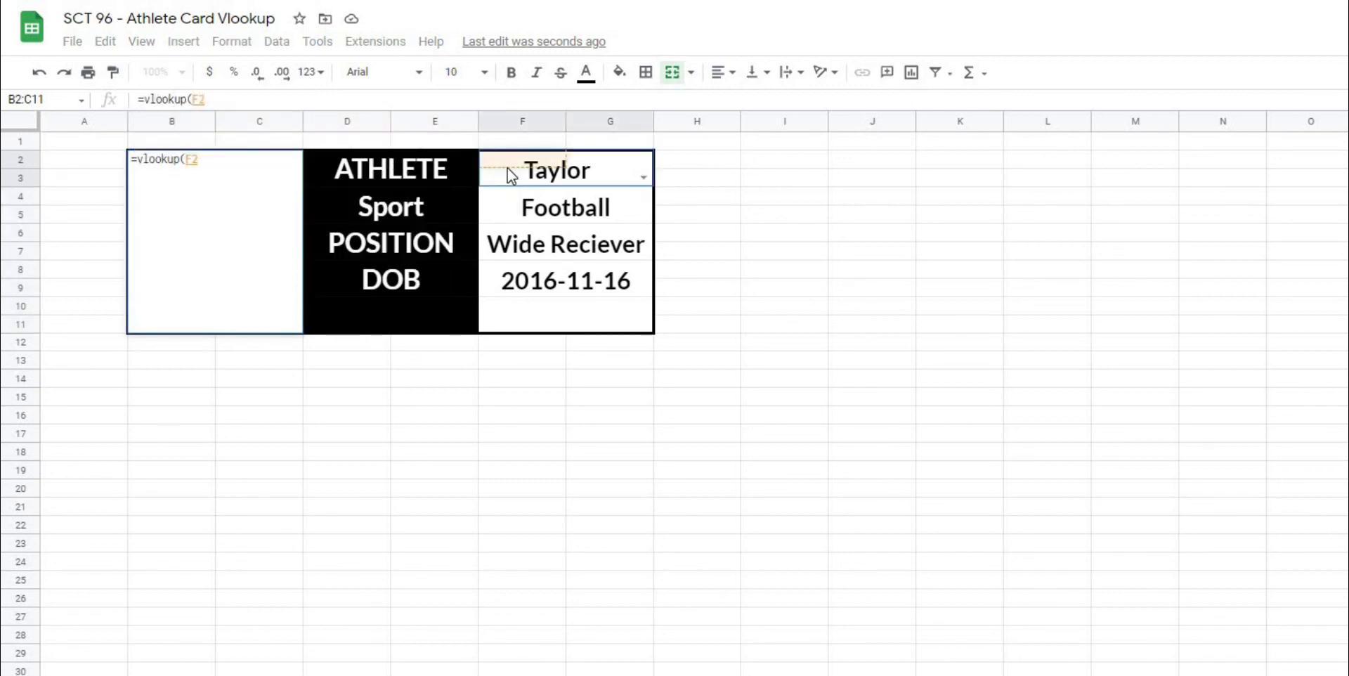
text(,)
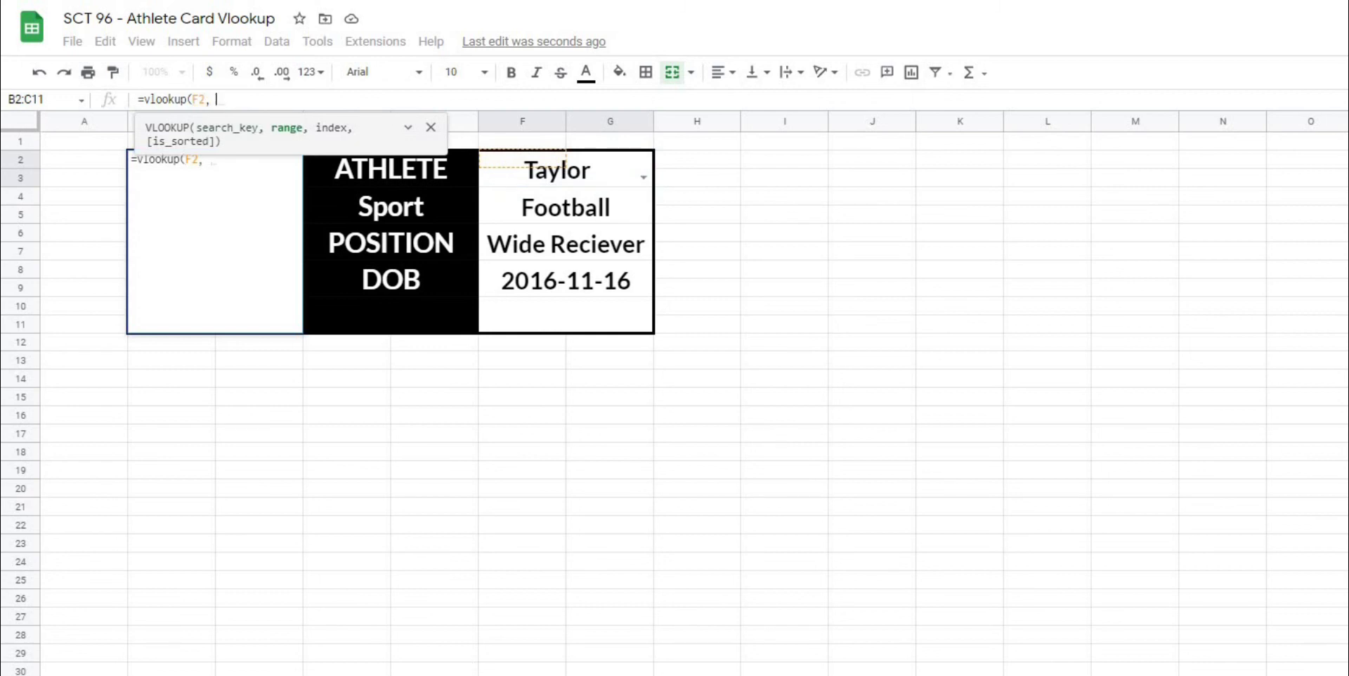
key(ctrl+shift+Page_Up)
drag(90, 175, 695, 197)
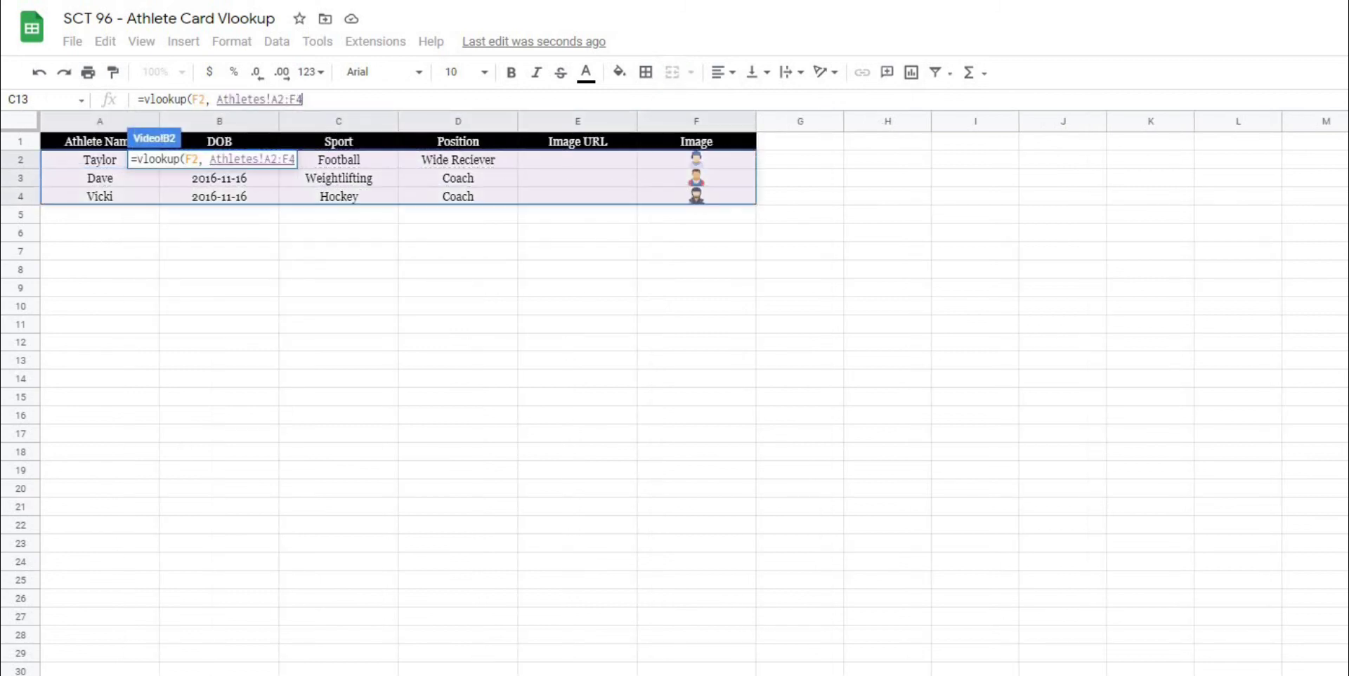
text(, )
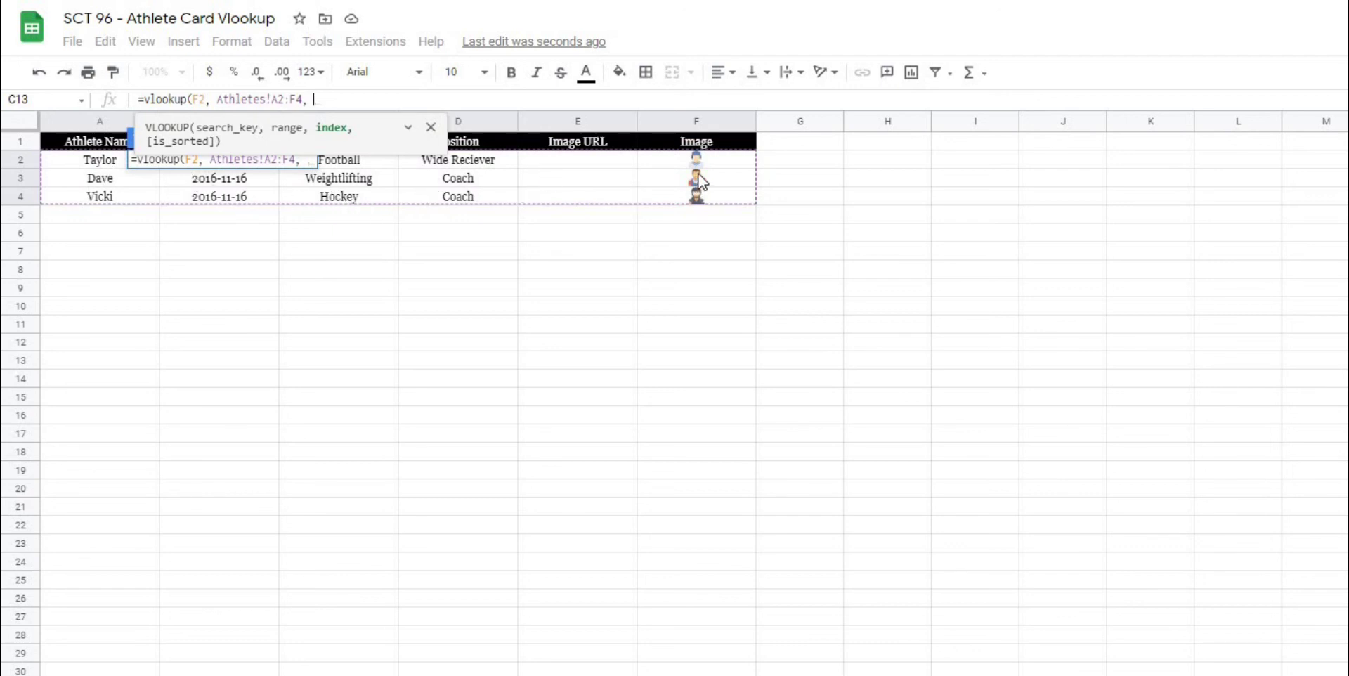
text(6, false))
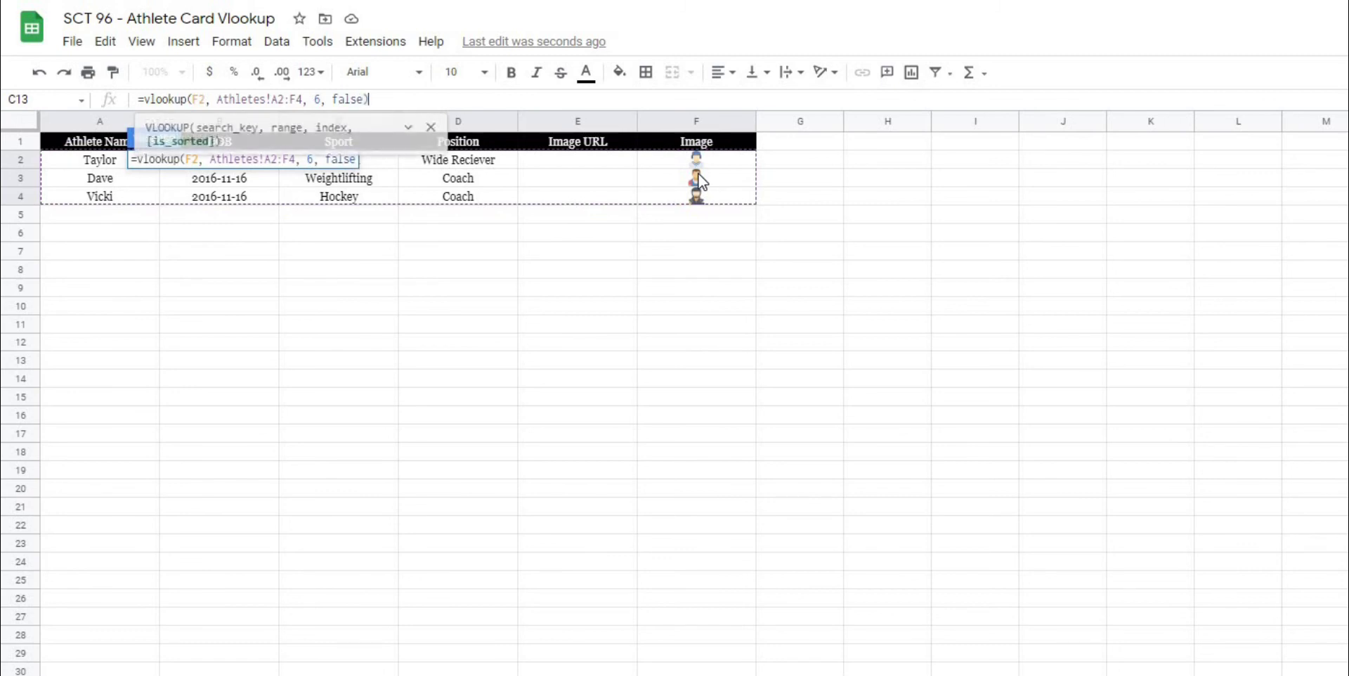
key(Return)
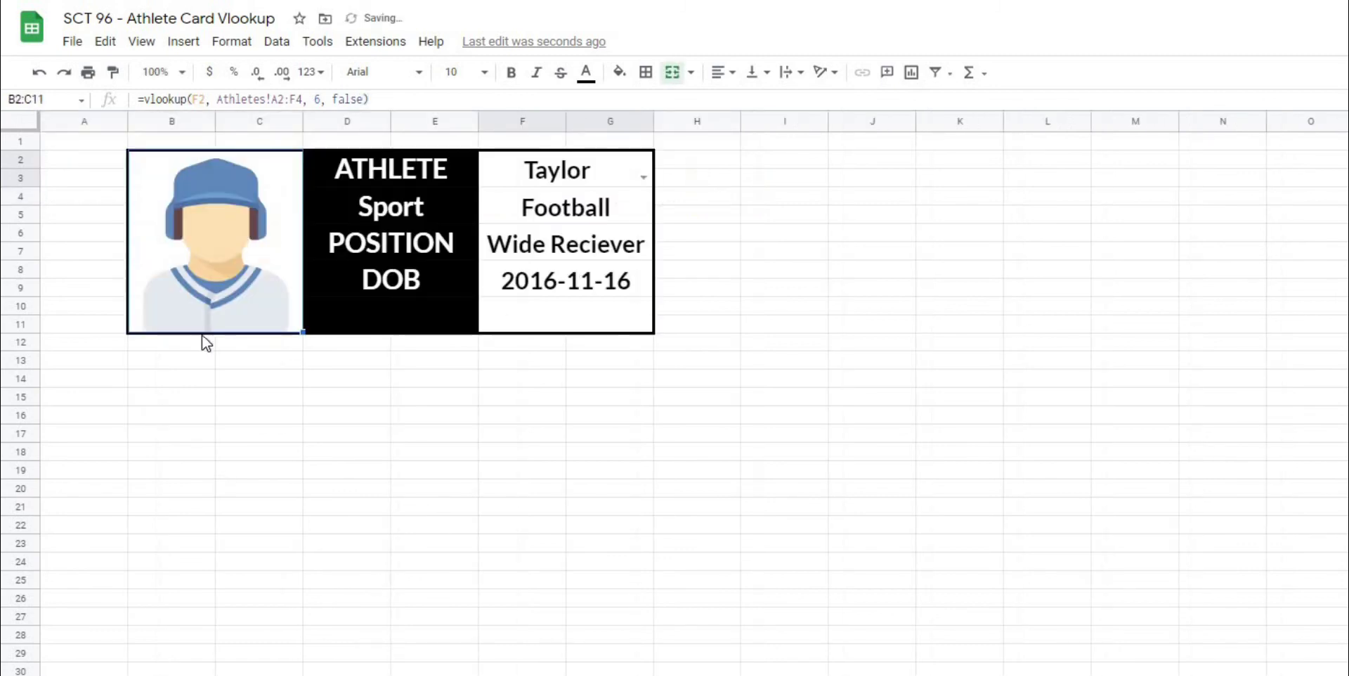
click(454, 415)
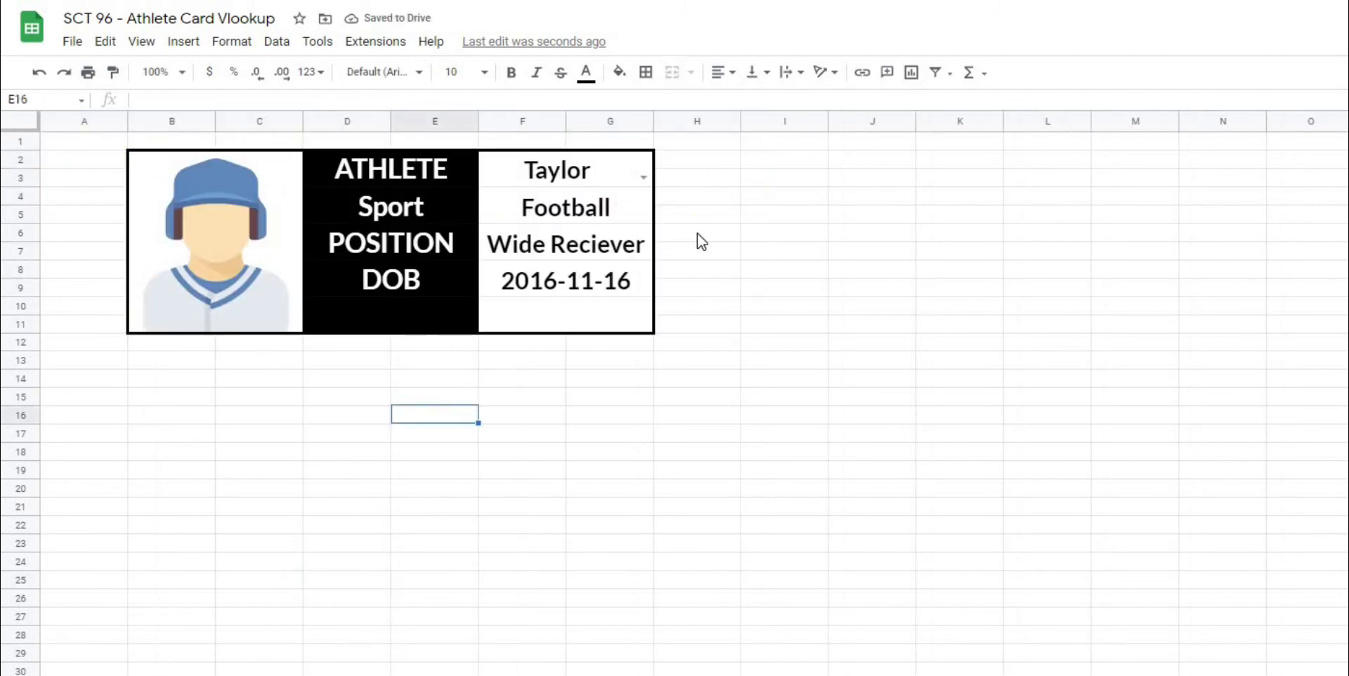
click(646, 177)
click(586, 217)
click(645, 181)
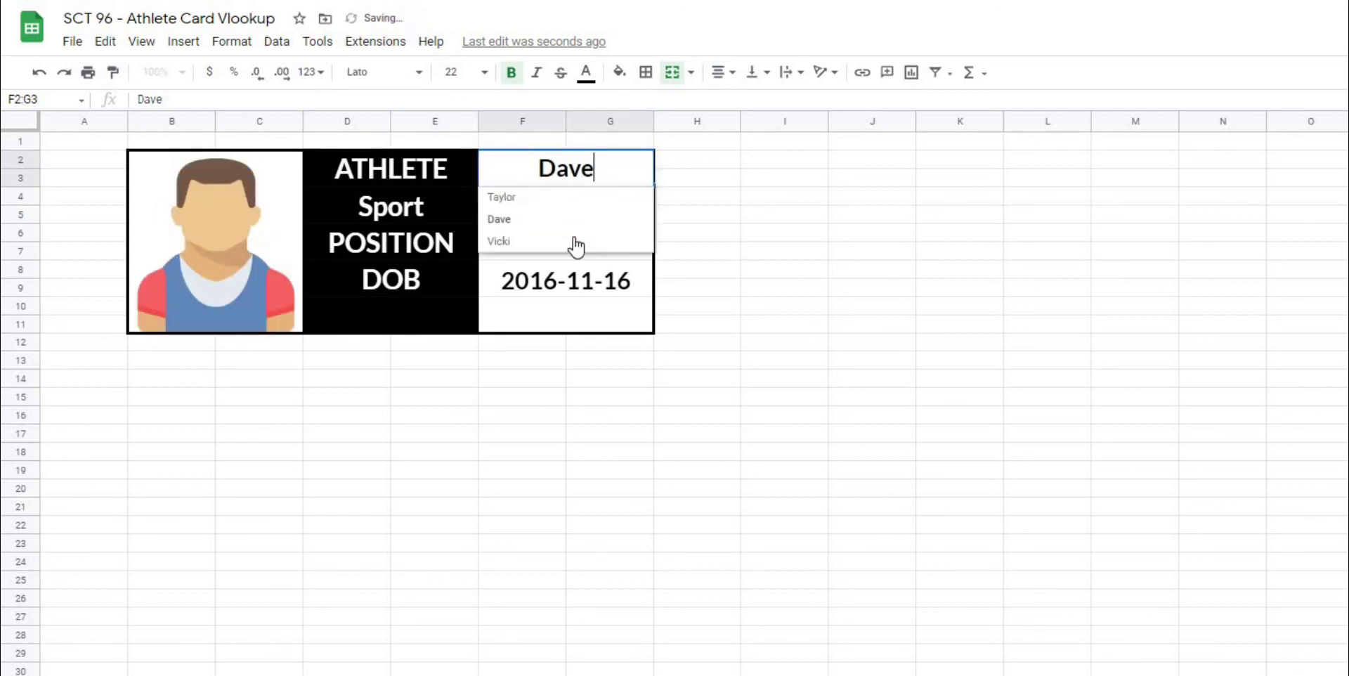
click(576, 242)
click(641, 181)
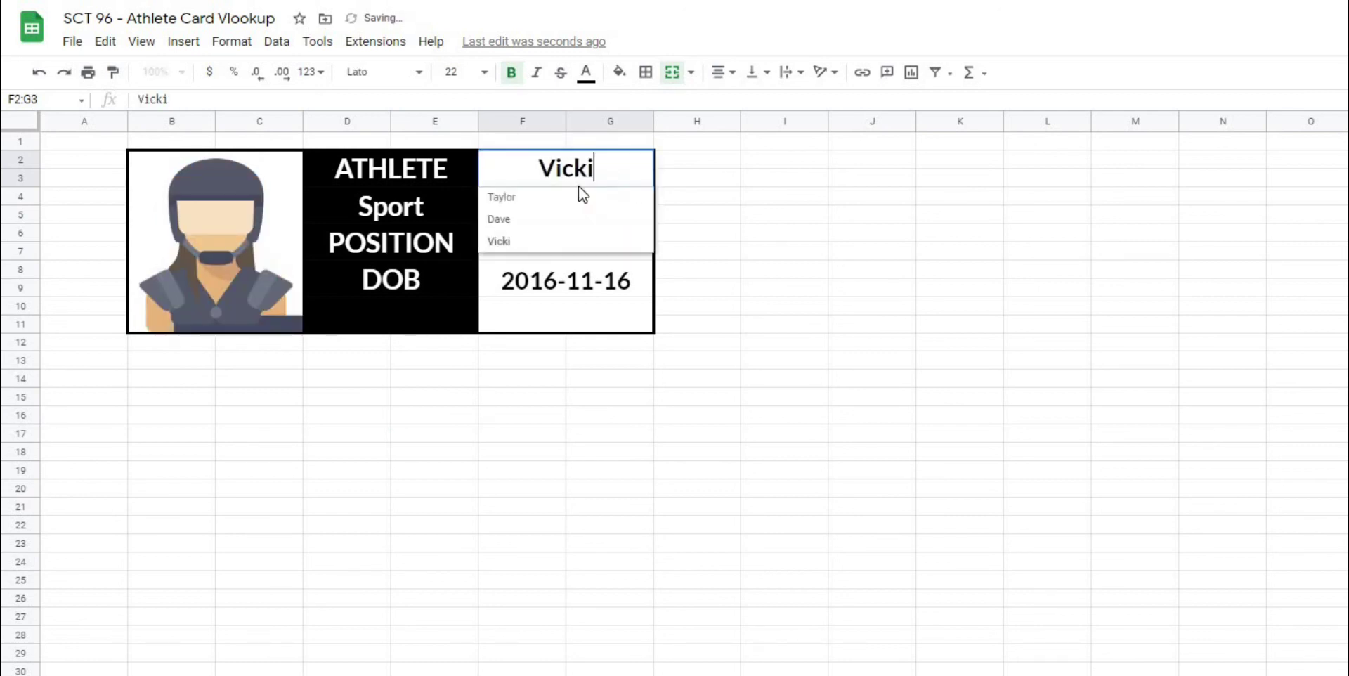
click(531, 199)
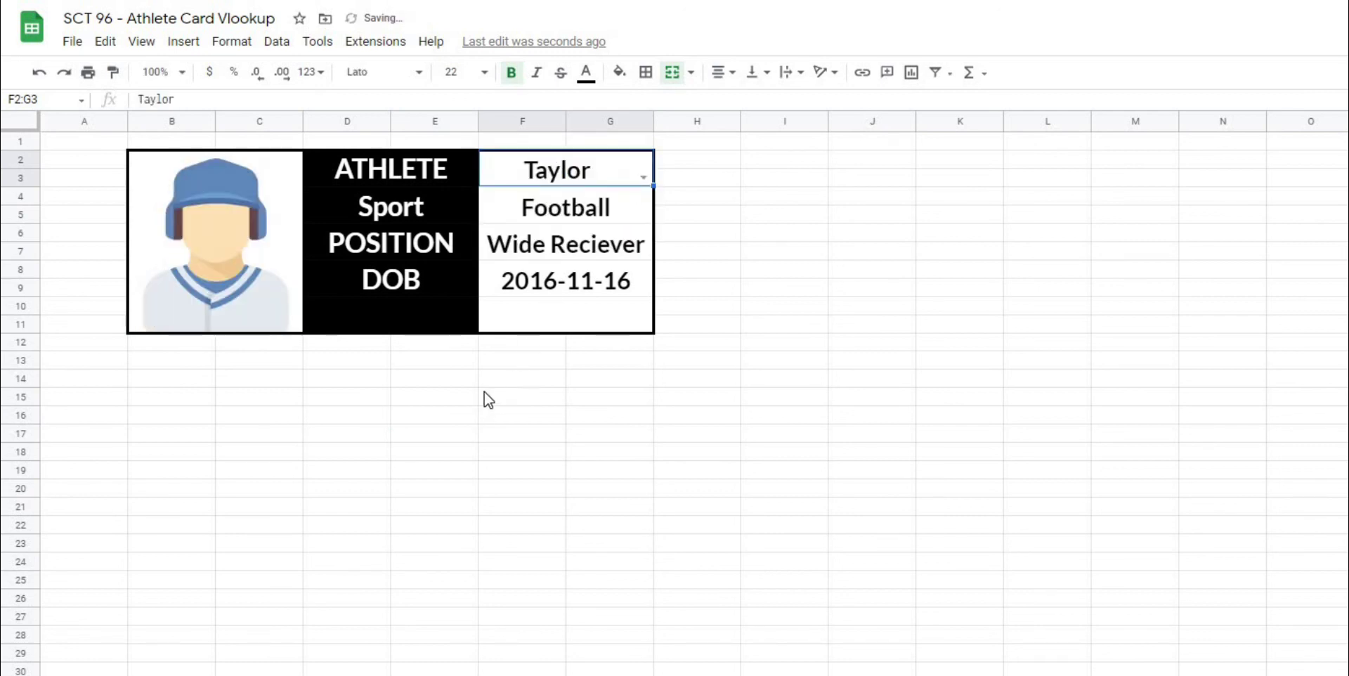
click(520, 380)
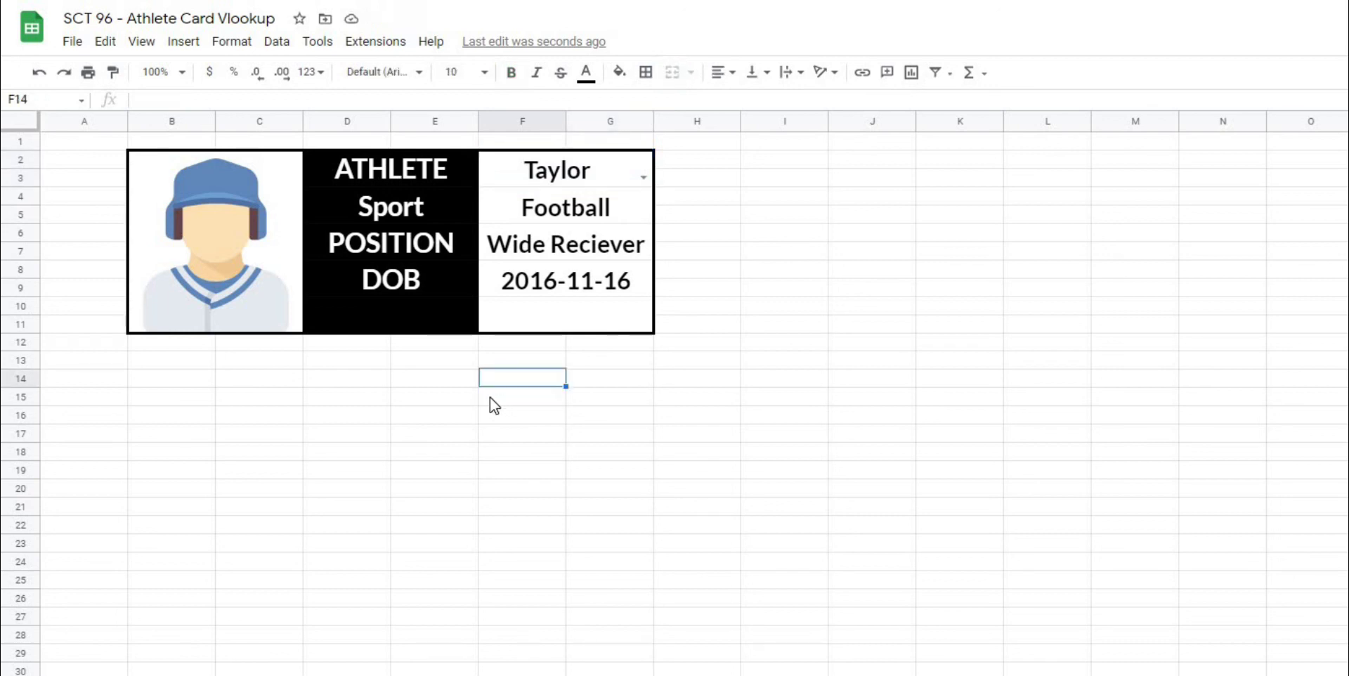
click(197, 363)
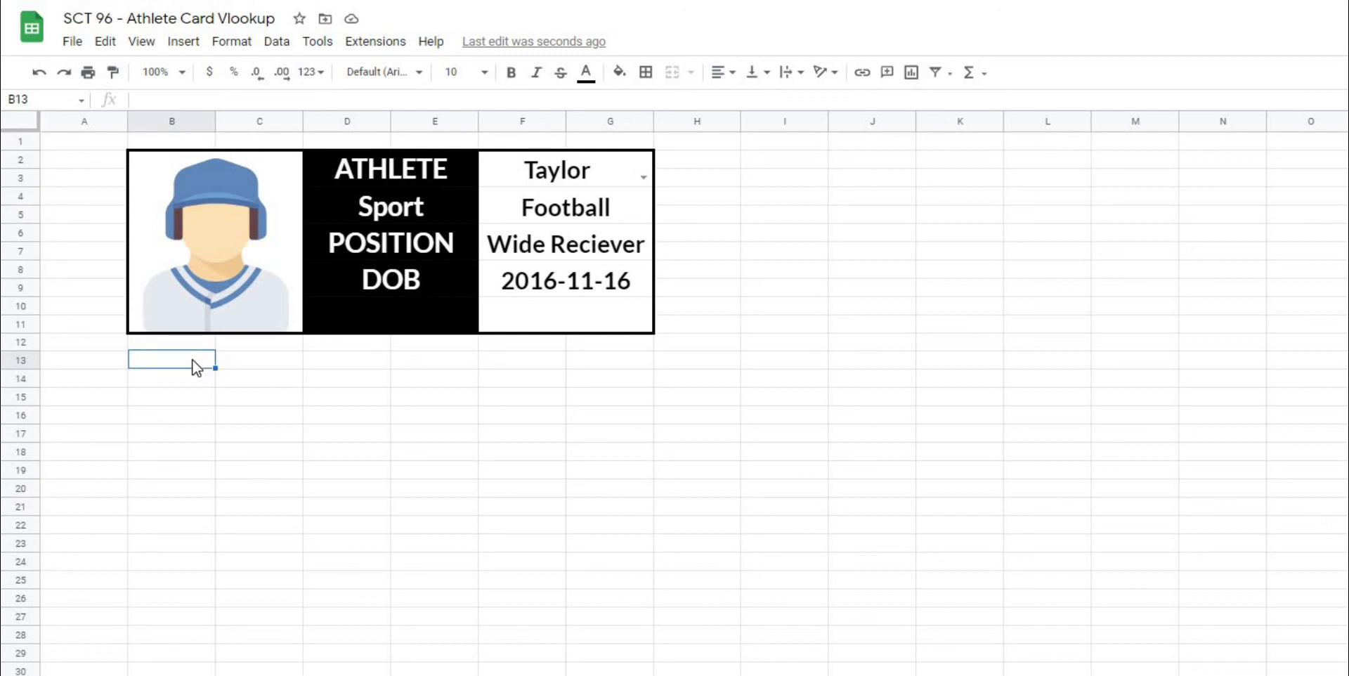
click(248, 475)
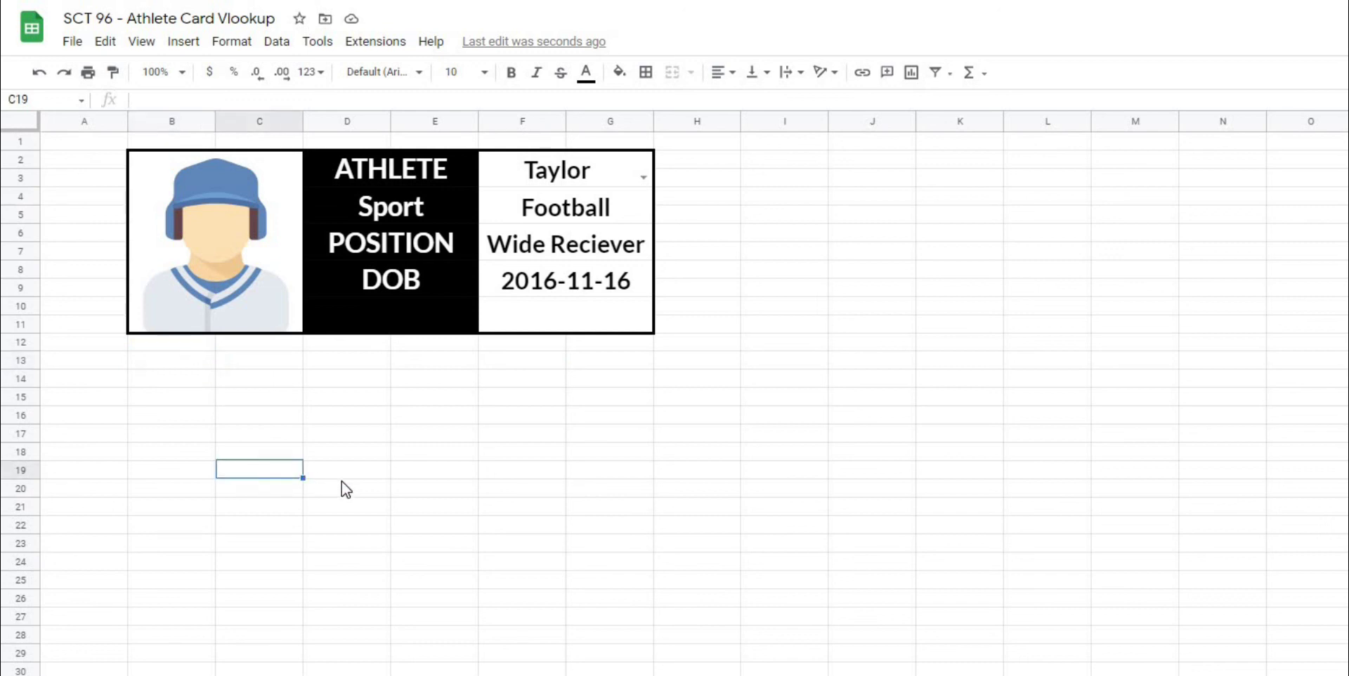